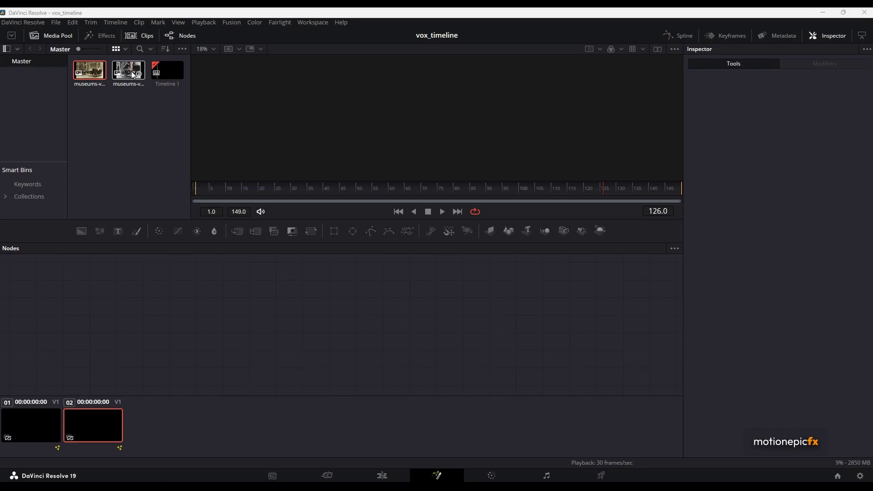
# Add the black-and-white carriage photo to the node graph as image1 and mask it with an ellipse.
pyautogui.moveTo(131, 73); pyautogui.dragTo(260, 317)
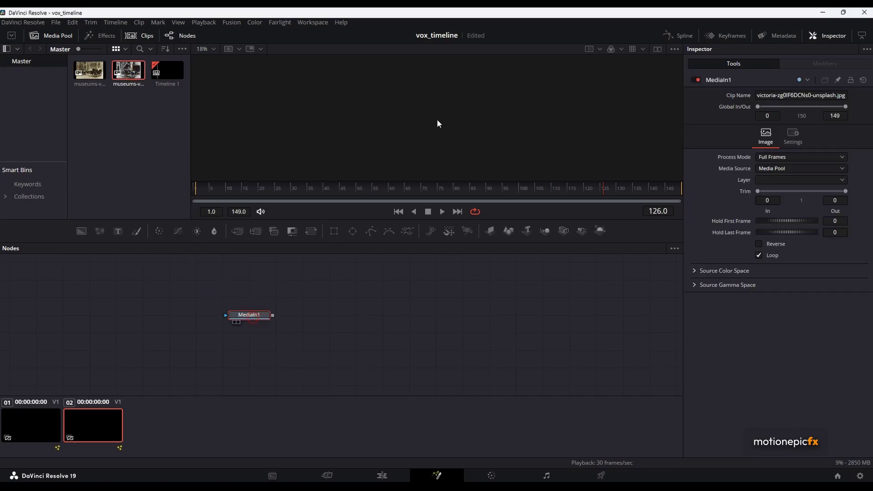
pyautogui.press('1')
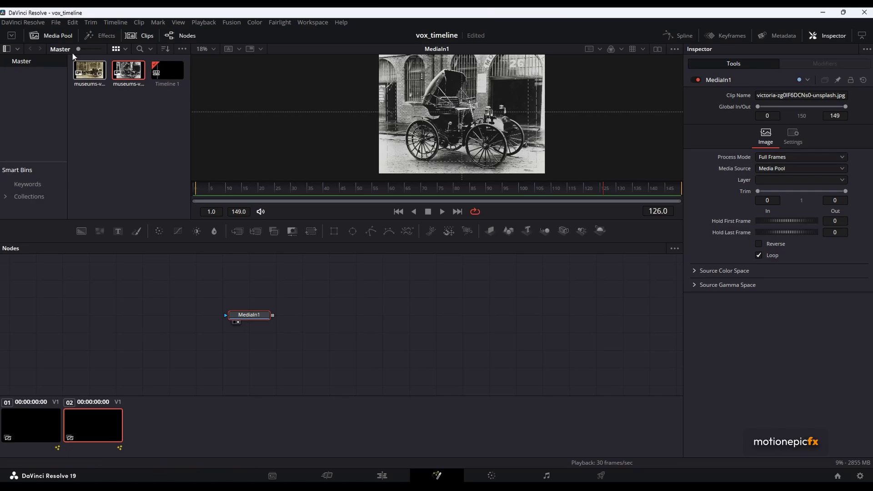
pyautogui.click(51, 36)
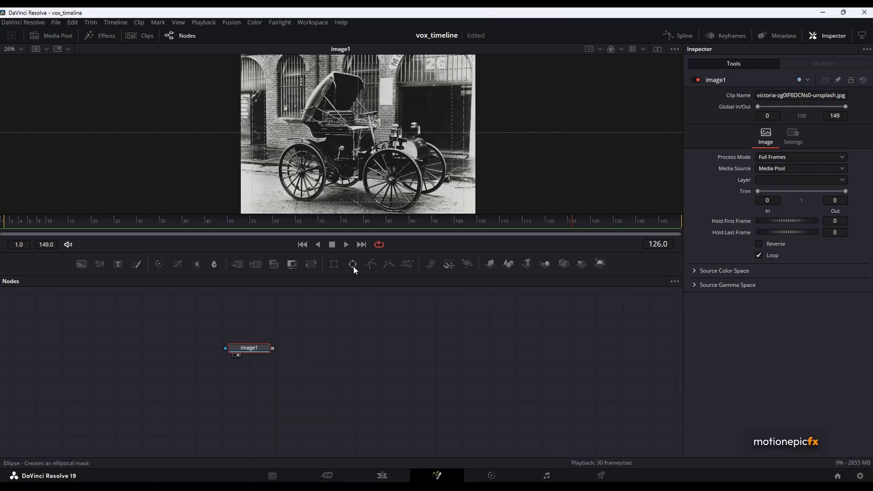
pyautogui.click(353, 266)
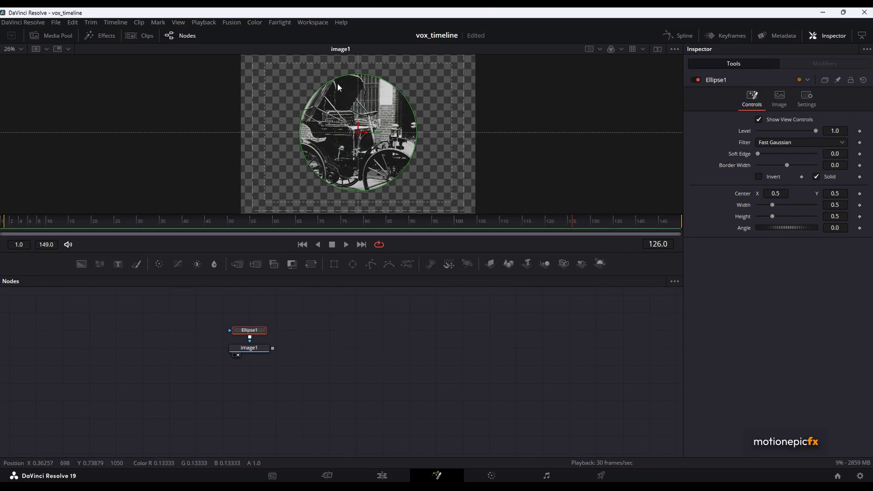
# Merge image1 with a new Background node, view the merge, and swap its inputs so the photo sits over the background.
pyautogui.moveTo(82, 264); pyautogui.dragTo(271, 351)
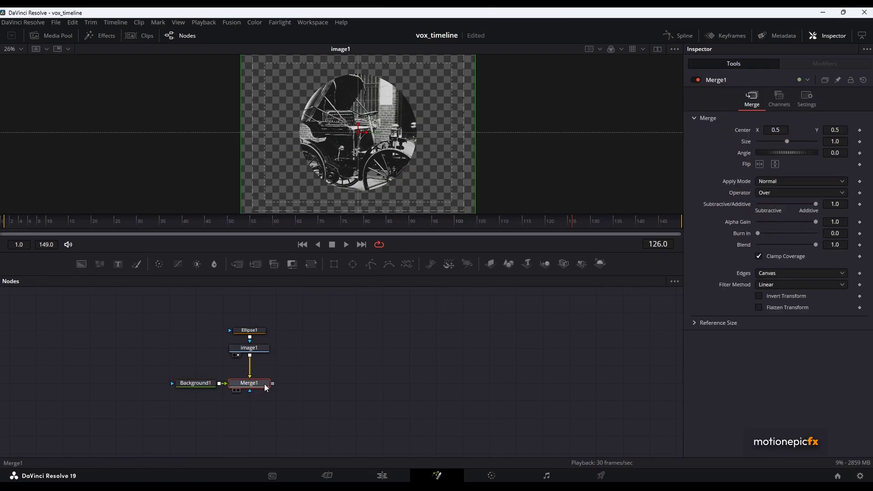
pyautogui.moveTo(265, 388); pyautogui.dragTo(323, 170)
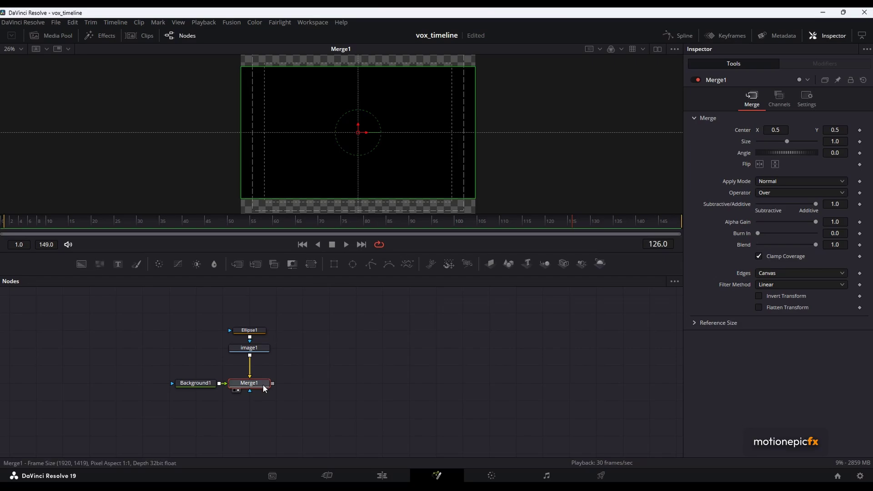
pyautogui.moveTo(265, 390)
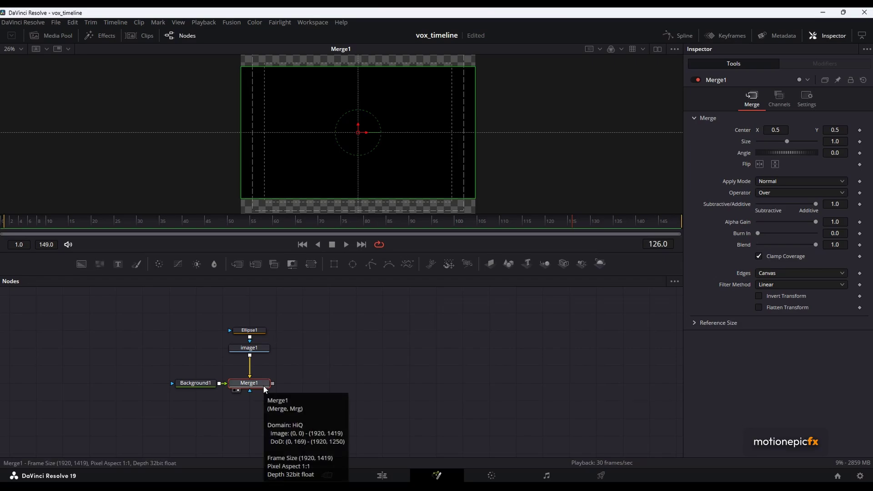
pyautogui.hotkey('ctrl', 't')
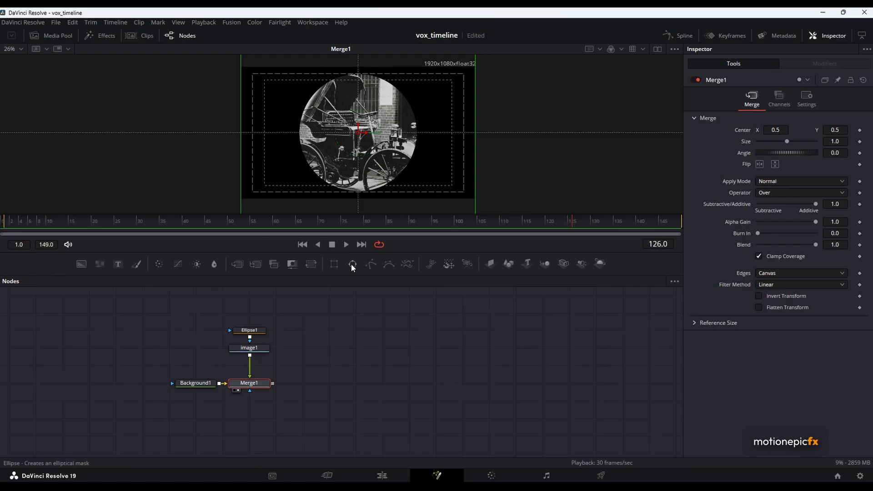
# Add a second ellipse and connect it as the mask of Background1.
pyautogui.moveTo(352, 267); pyautogui.dragTo(139, 380)
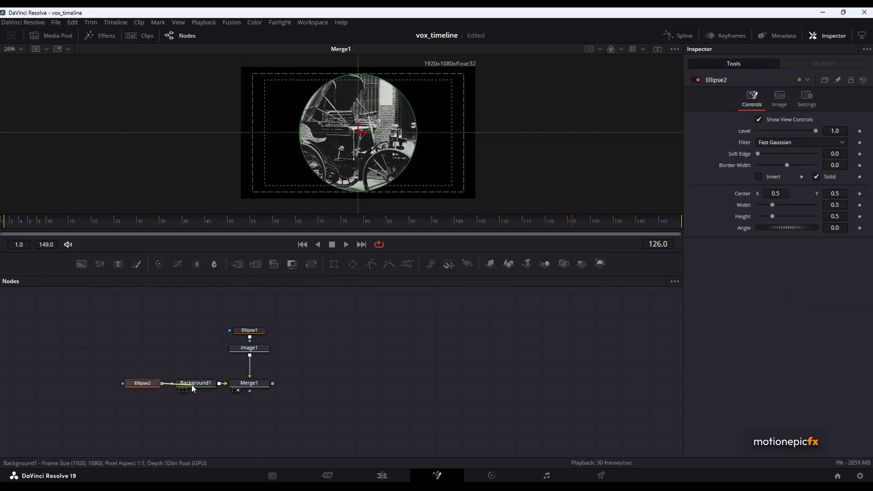
pyautogui.moveTo(192, 385); pyautogui.dragTo(192, 384)
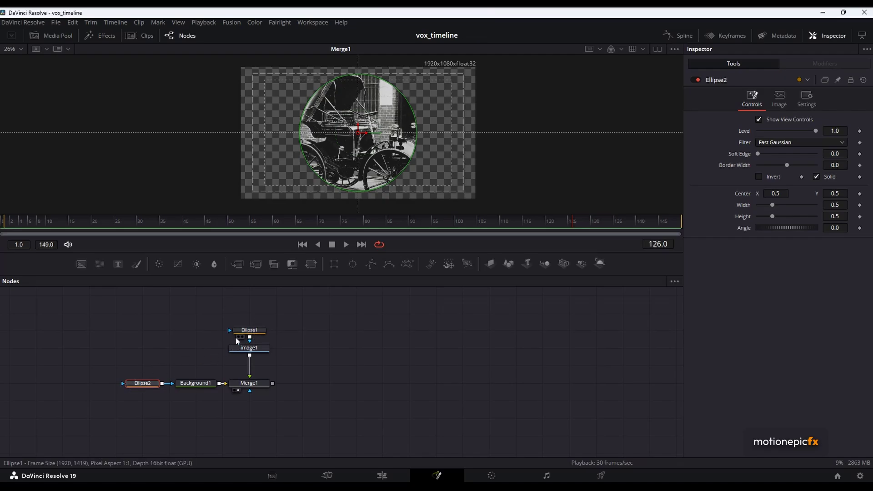
# Link Ellipse1's width to its own height with an expression.
pyautogui.click(254, 332)
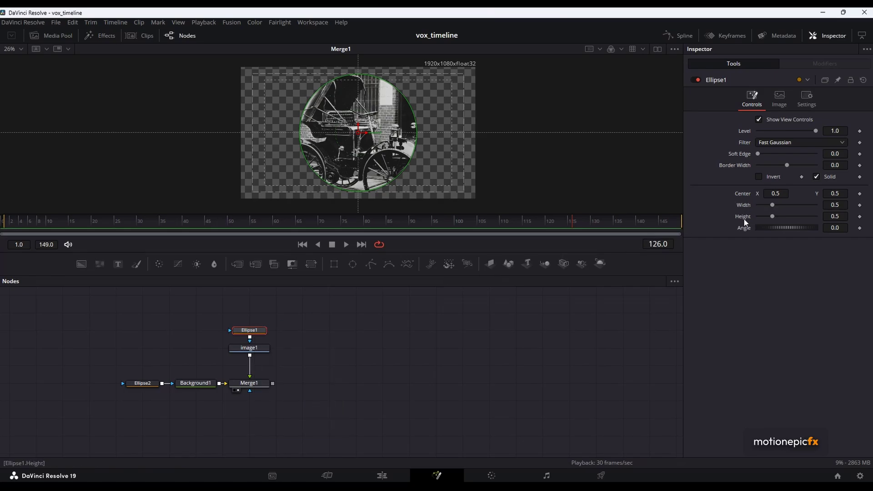
pyautogui.rightClick(743, 205)
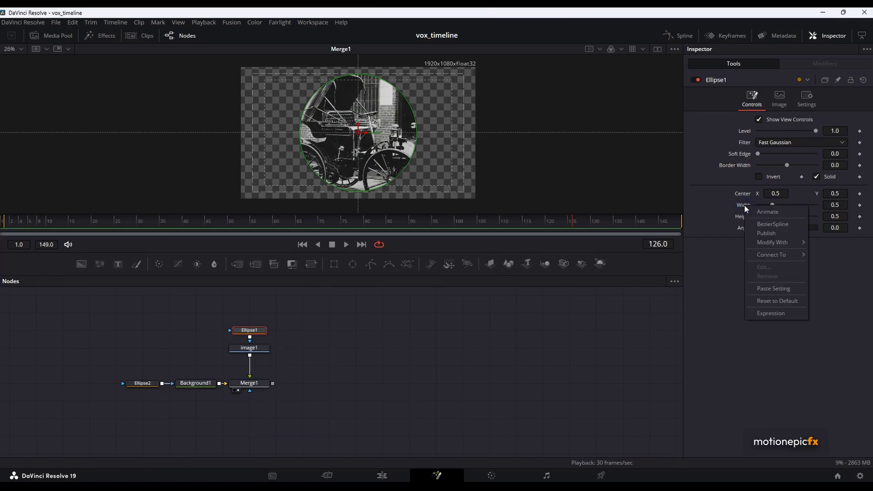
pyautogui.click(770, 313)
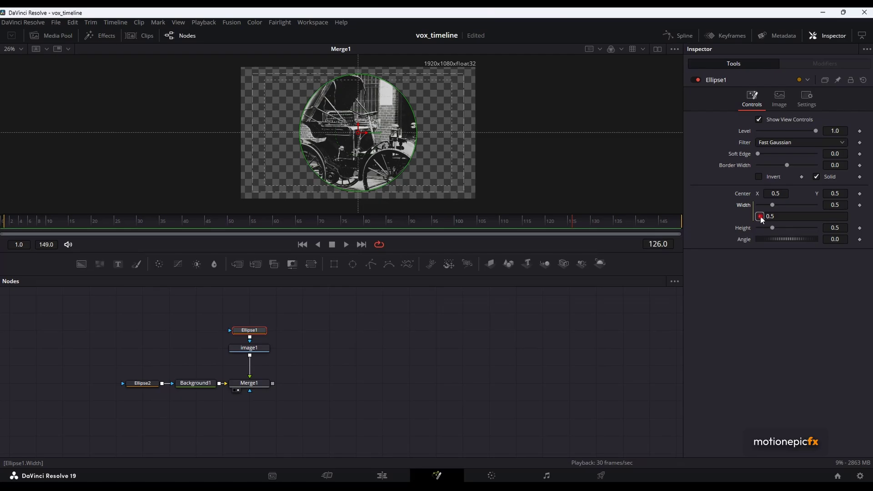
pyautogui.moveTo(763, 220); pyautogui.dragTo(744, 230)
pyautogui.moveTo(770, 228)
pyautogui.mouseDown()
pyautogui.moveTo(763, 228)
pyautogui.moveTo(771, 230)
pyautogui.mouseUp()
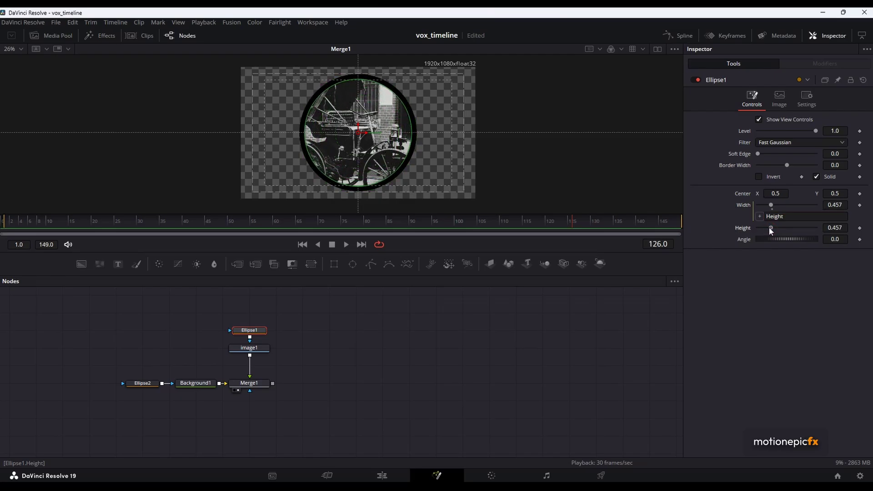
pyautogui.hotkey('ctrl', 'z')
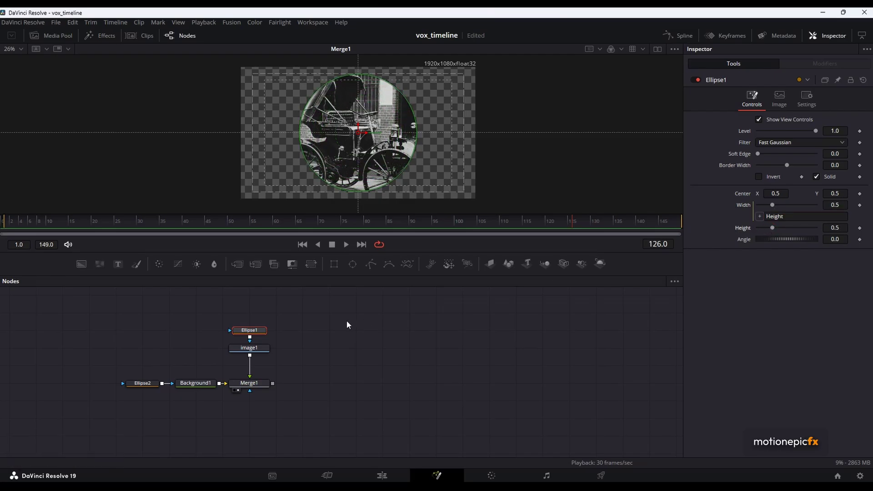
# Link Ellipse2's width to its own height with an expression.
pyautogui.click(142, 383)
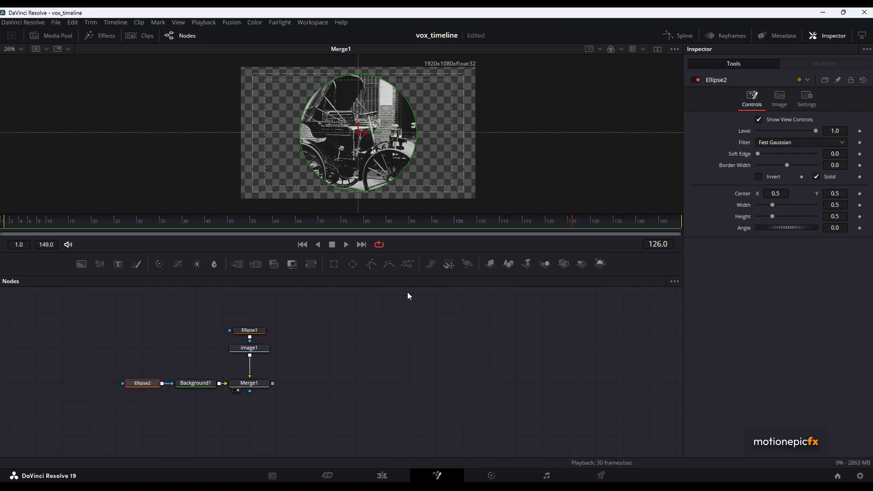
pyautogui.rightClick(751, 208)
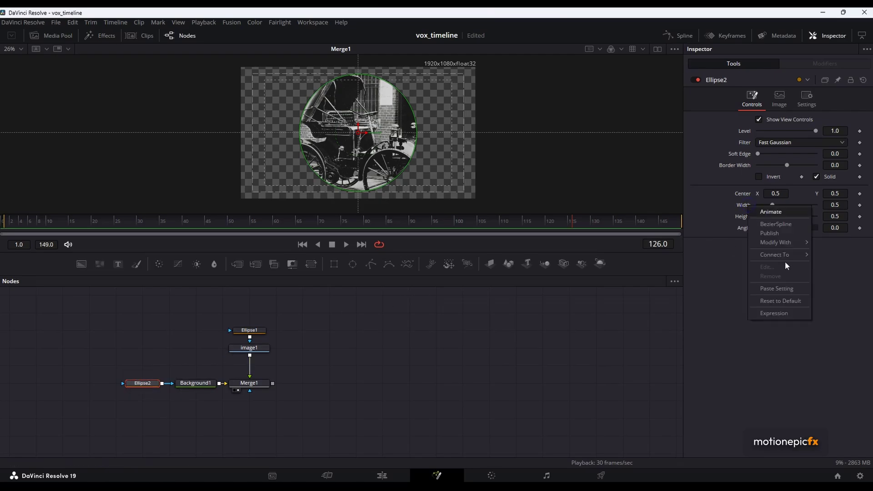
pyautogui.click(785, 311)
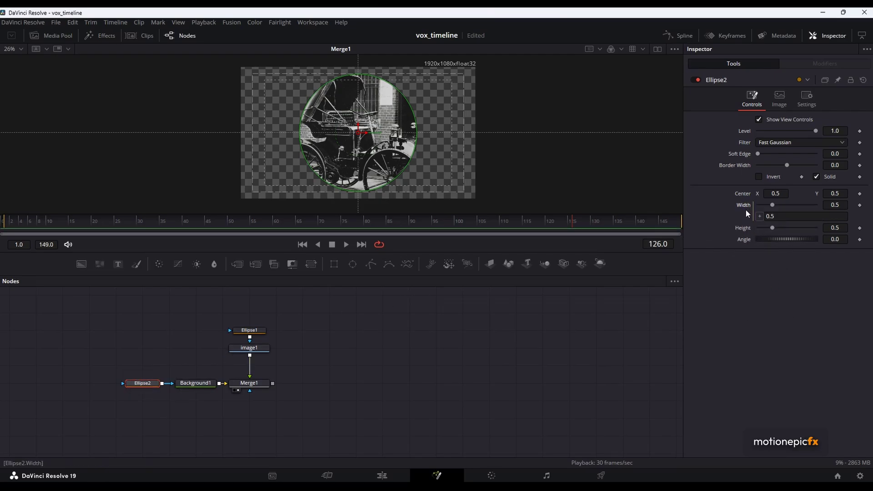
pyautogui.moveTo(760, 217); pyautogui.dragTo(737, 228)
# Give Ellipse2's height the expression Ellipse1.Height so it follows the photo's mask.
pyautogui.click(261, 334)
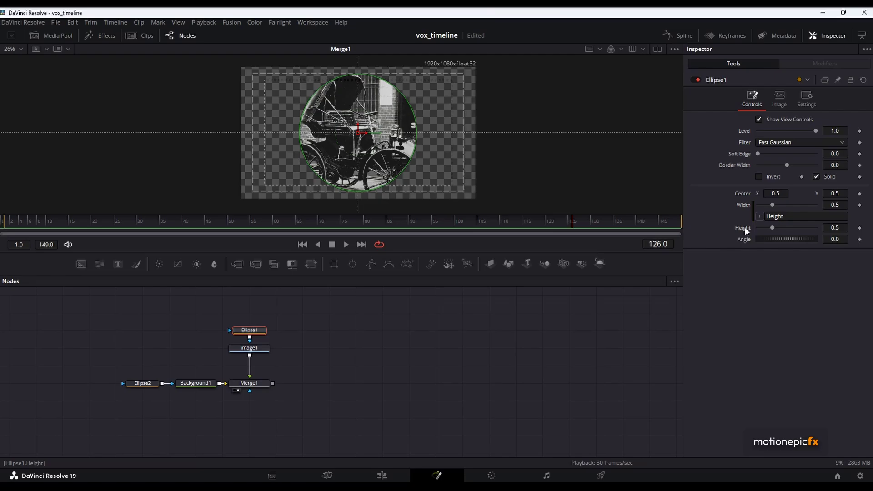
pyautogui.click(149, 383)
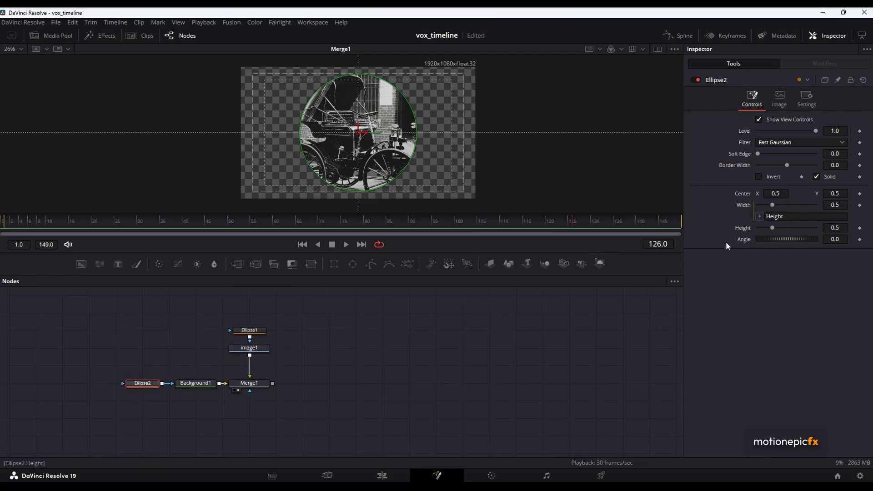
pyautogui.rightClick(744, 230)
pyautogui.click(764, 334)
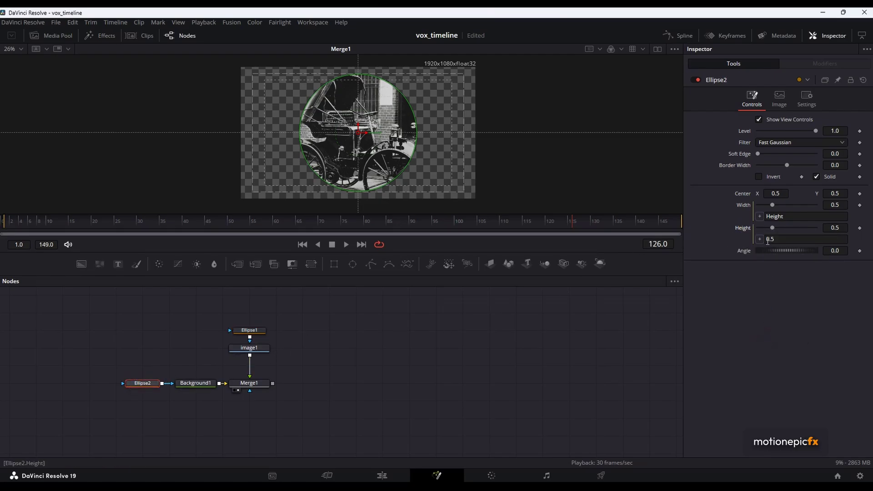
pyautogui.click(772, 240)
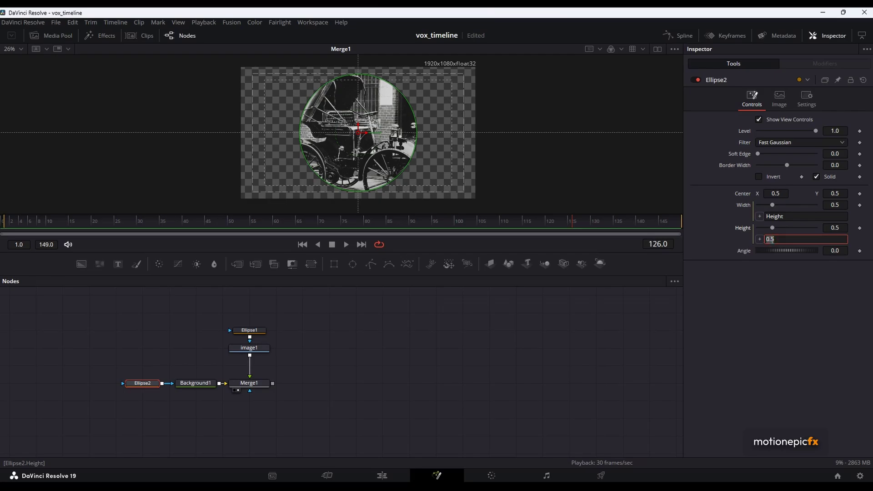
pyautogui.write('Ellipse1')
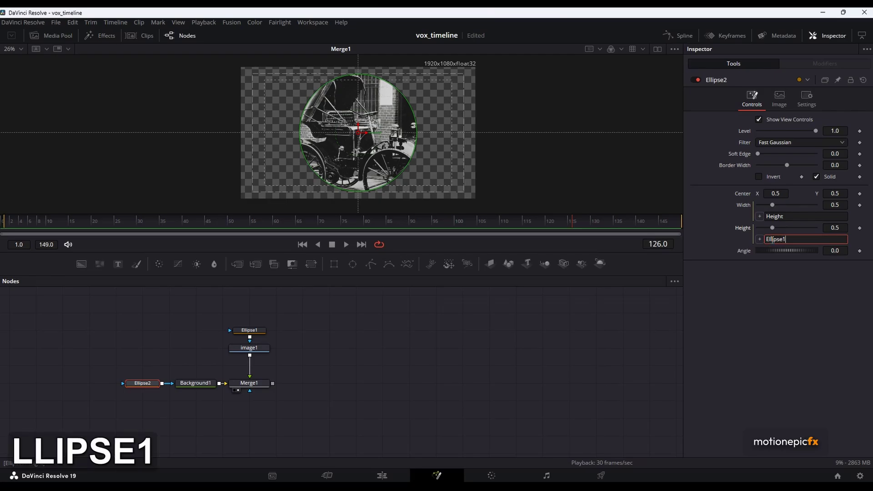
pyautogui.write('.Height')
pyautogui.press('Return')
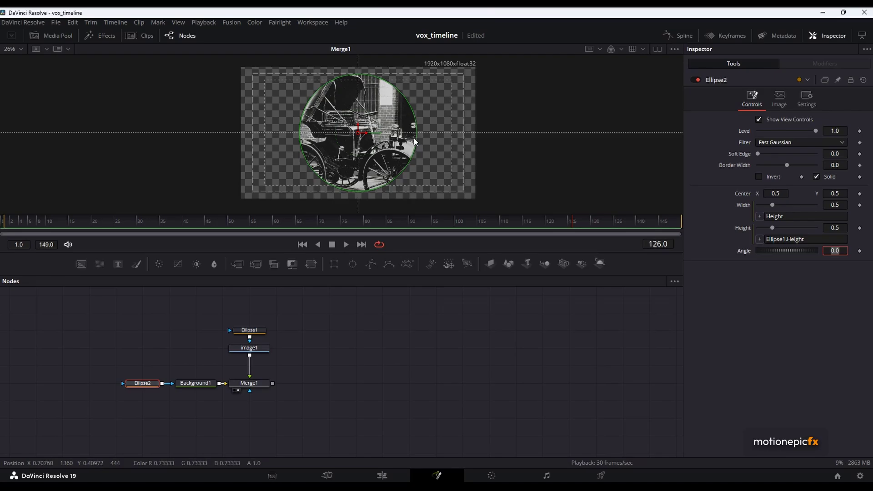
# Extend Ellipse2's height expression to Ellipse1.Height*1.05 to create a border around the photo.
pyautogui.click(809, 239)
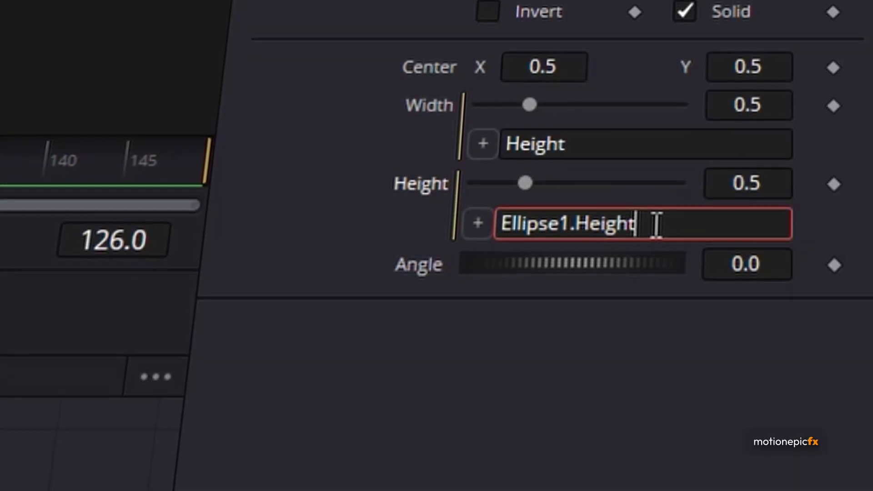
pyautogui.write('*')
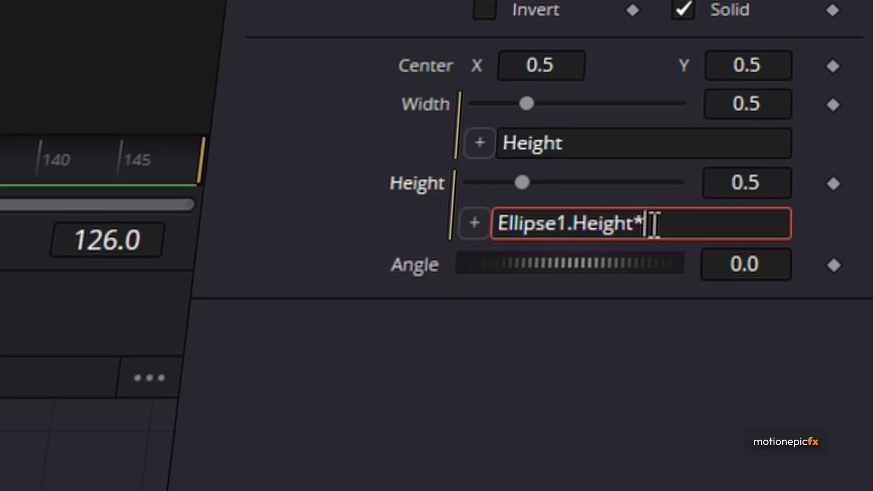
pyautogui.write('1.0')
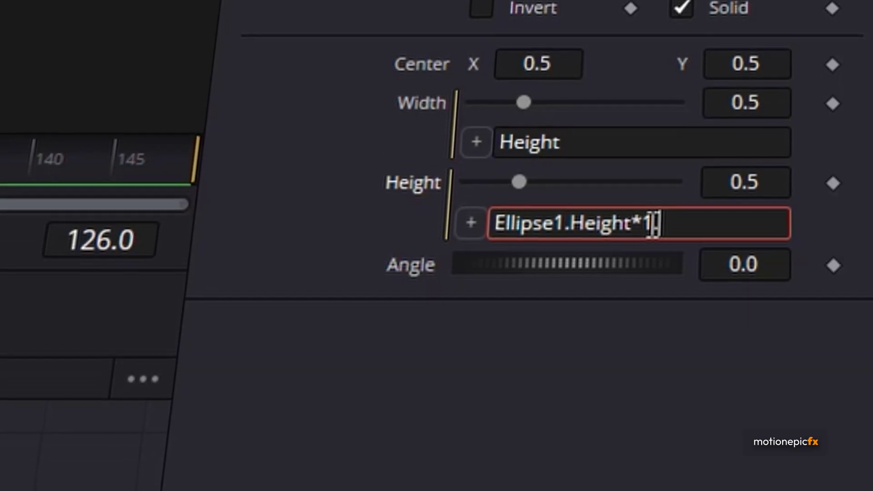
pyautogui.write('5')
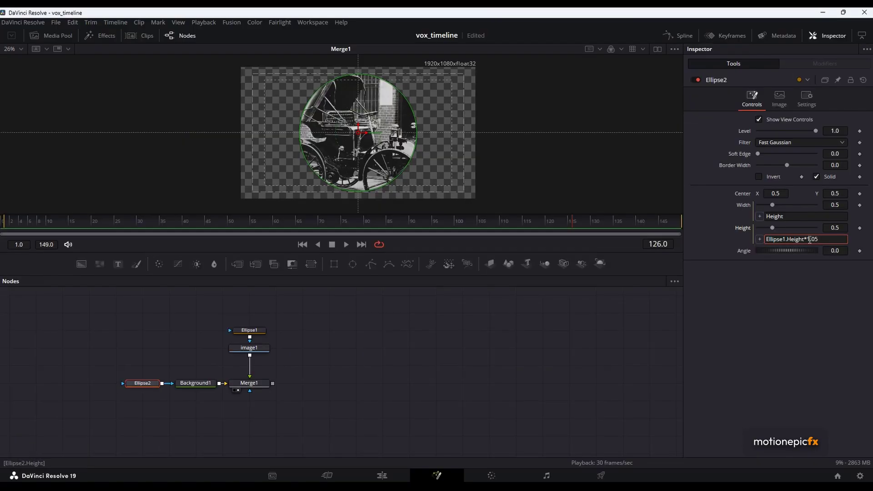
pyautogui.press('Return')
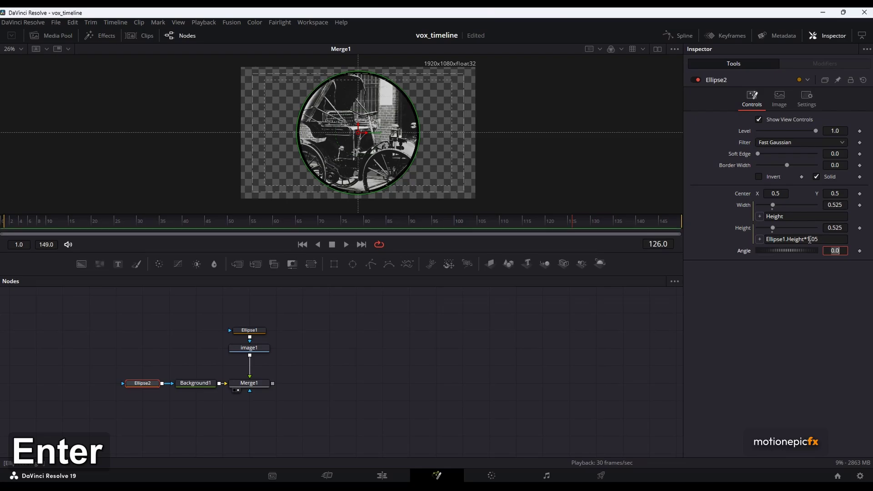
# Rename the Ellipse1 node as ELLIPSE_CNTL.
pyautogui.click(413, 351)
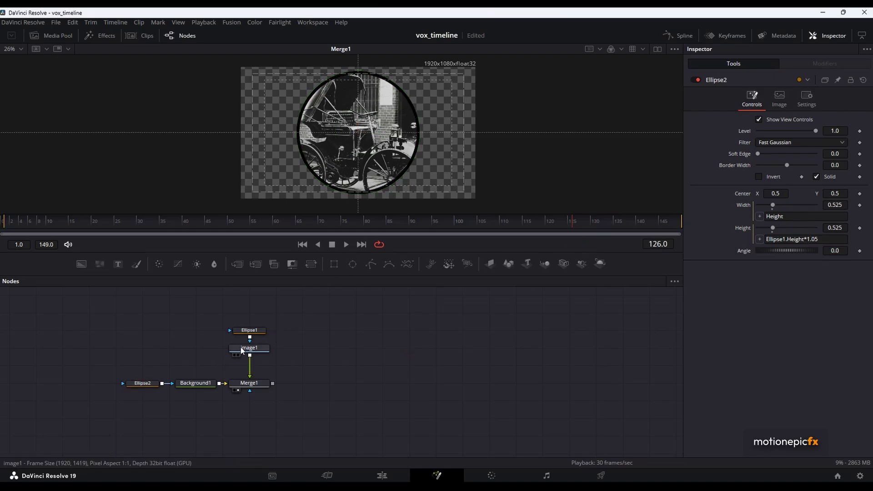
pyautogui.click(250, 333)
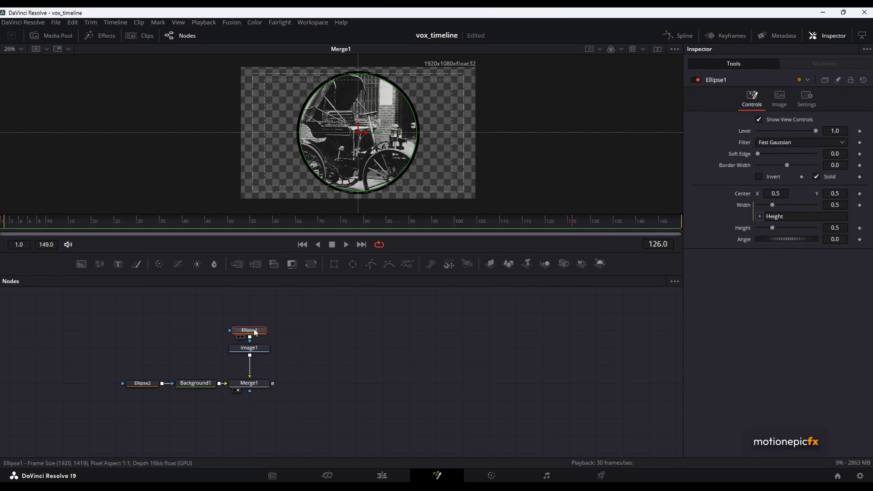
pyautogui.press('F2')
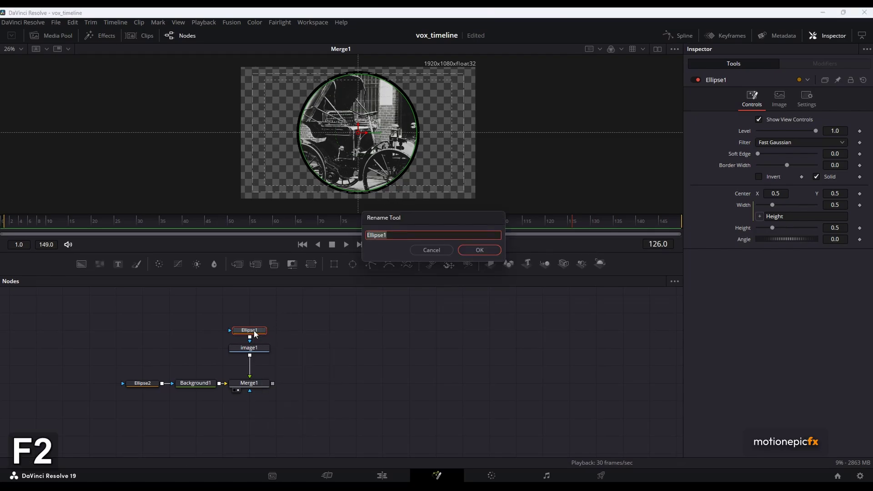
pyautogui.write('ELLIPSE_CNTL')
pyautogui.press('Return')
# Shrink the ELLIPSE_CNTL mask by setting its height to 0.4.
pyautogui.moveTo(408, 171); pyautogui.dragTo(415, 195)
pyautogui.scroll(4, 375, 146)
pyautogui.scroll(-2, 391, 137)
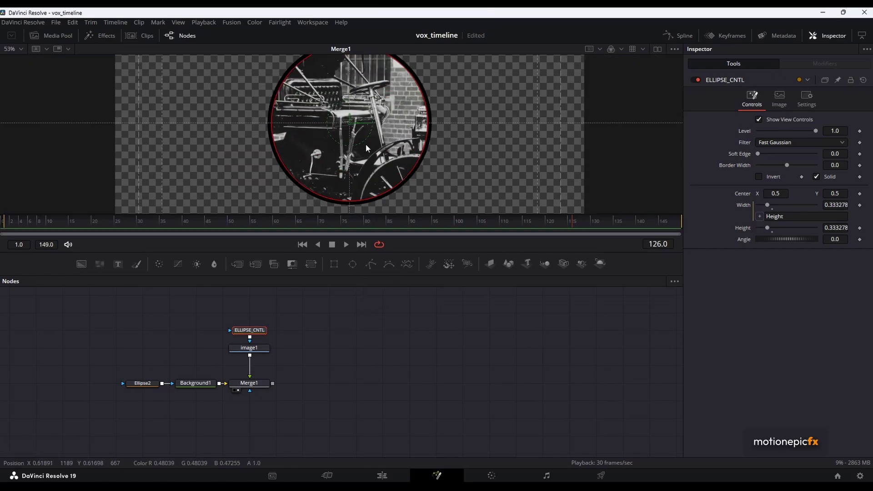
pyautogui.click(843, 227)
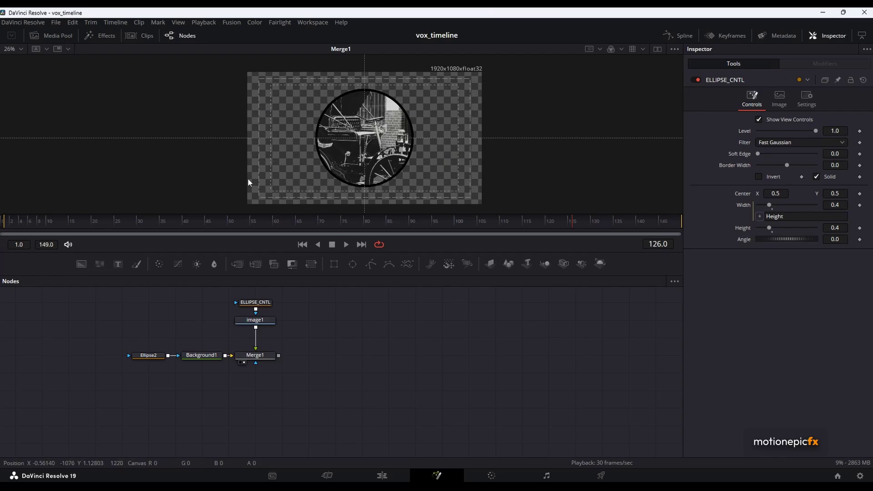
# Duplicate the image1 node, merge the unmasked copy over Merge1's output, and preview fading it with the new merge's blend.
pyautogui.click(264, 323)
pyautogui.press('ctrl')
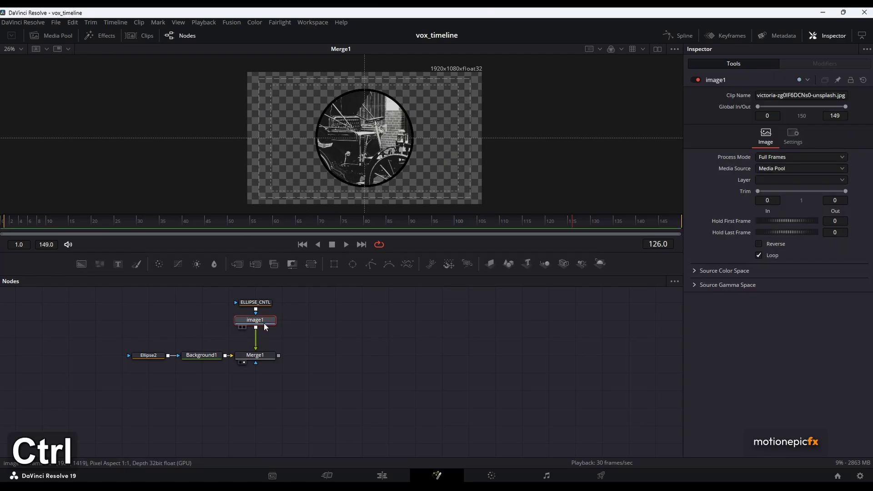
pyautogui.hotkey('ctrl', 'c')
pyautogui.click(191, 381)
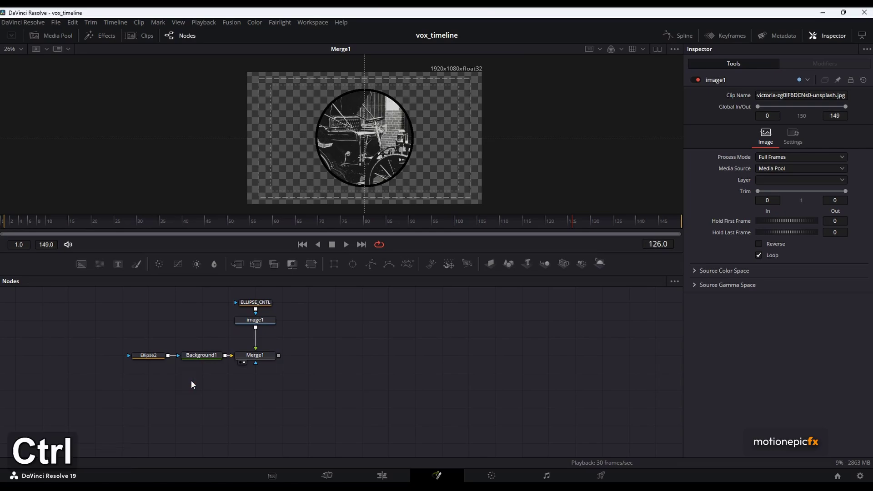
pyautogui.hotkey('ctrl', 'v')
pyautogui.moveTo(225, 373); pyautogui.dragTo(279, 355)
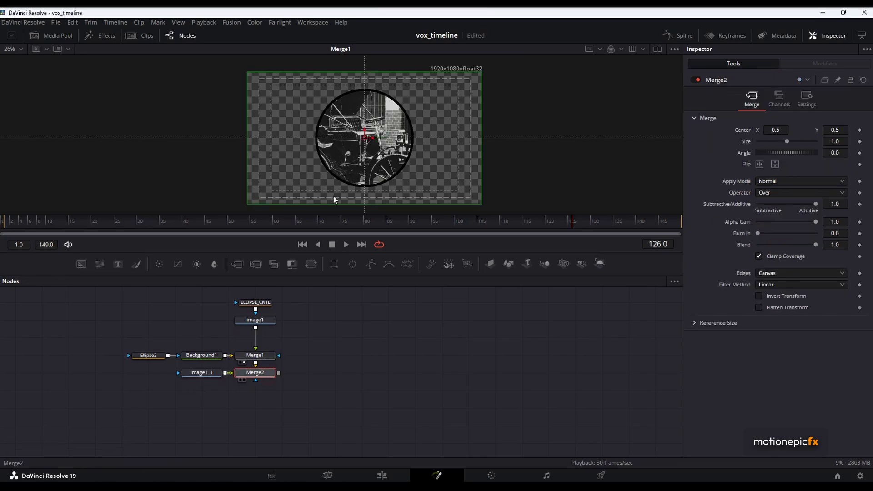
pyautogui.press('1')
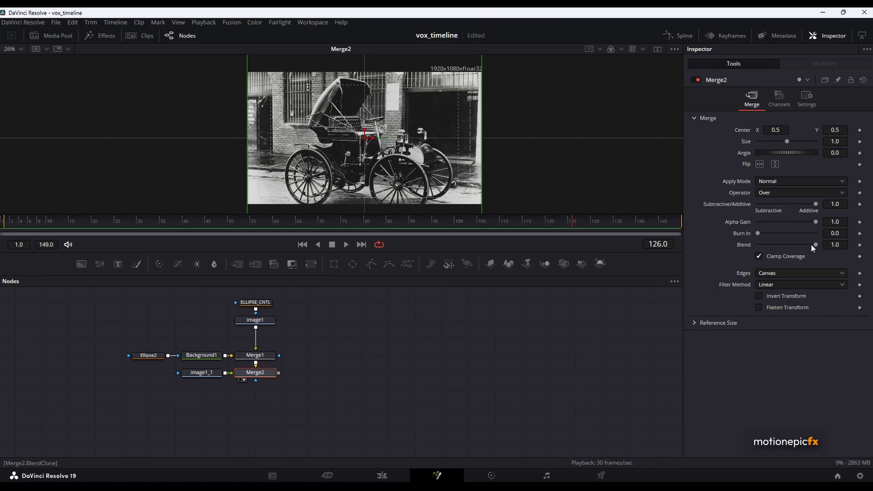
pyautogui.moveTo(812, 244); pyautogui.dragTo(744, 245)
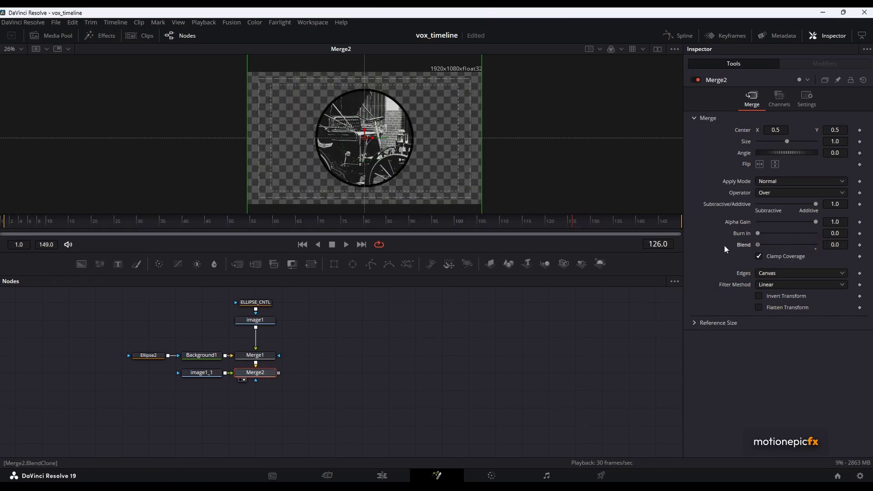
pyautogui.click(815, 249)
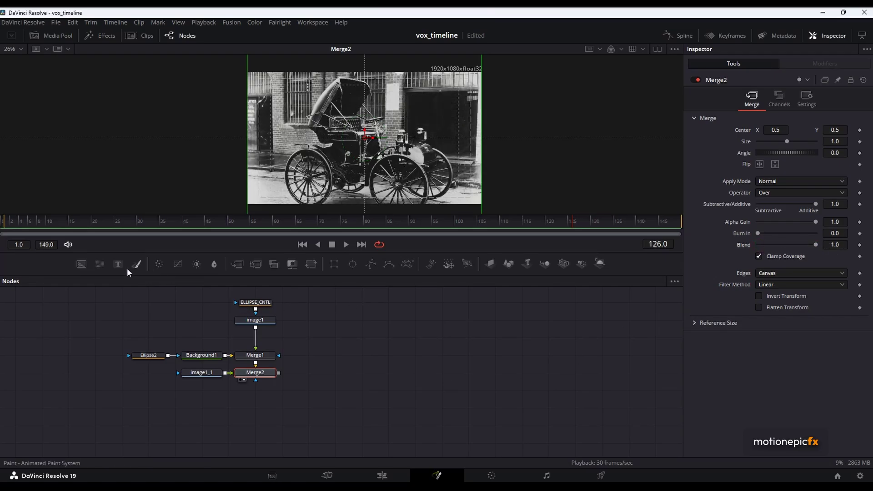
# Add a Text+ node merged over Merge2's output and enter 1960s as its text.
pyautogui.moveTo(118, 264); pyautogui.dragTo(277, 373)
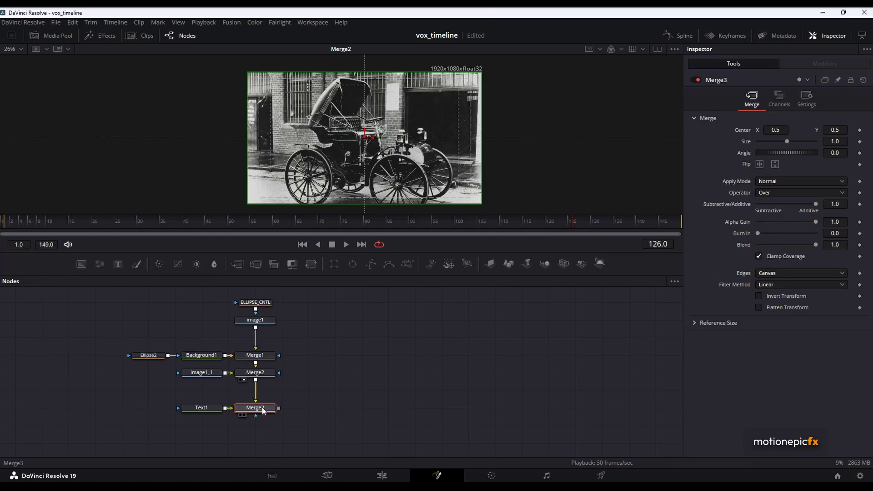
pyautogui.press('1')
pyautogui.click(201, 408)
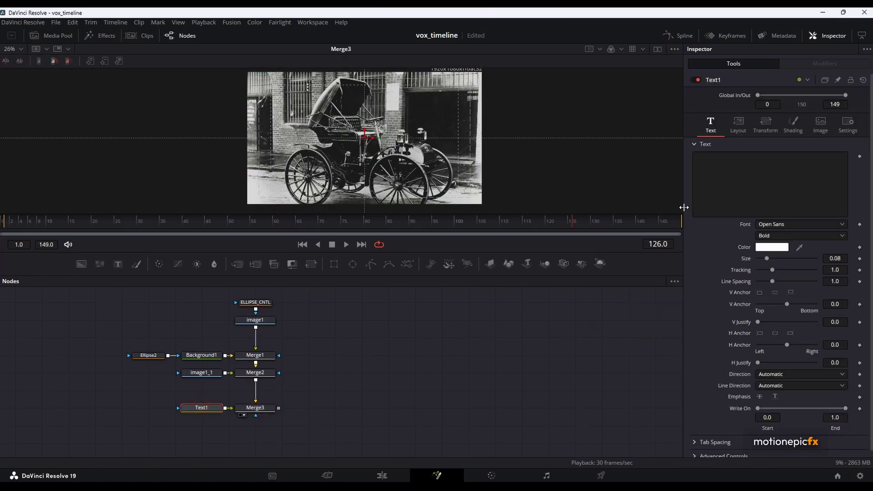
pyautogui.click(715, 187)
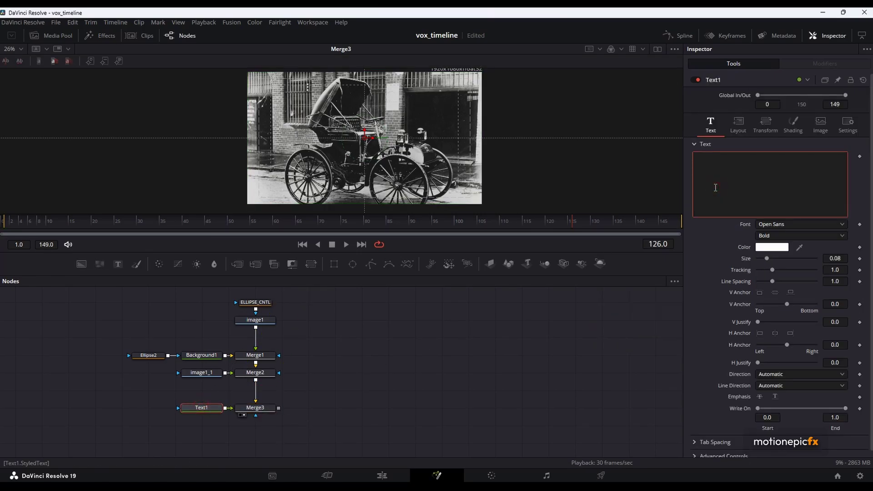
pyautogui.write('1960')
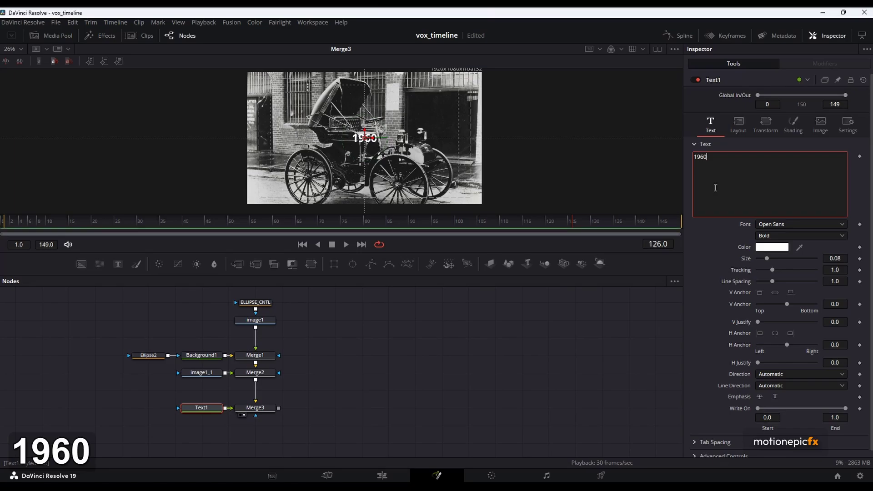
pyautogui.write('s')
# Style the 1960s text in Harriet Display with the Black weight and colour it black.
pyautogui.click(767, 226)
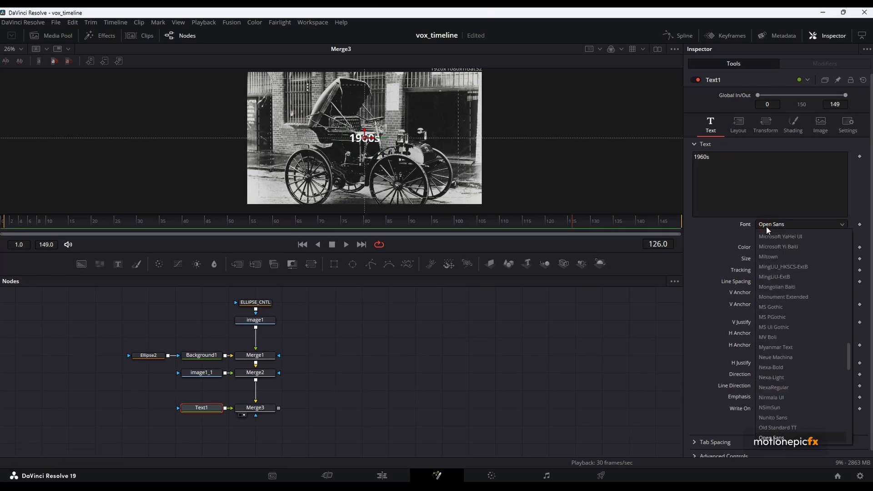
pyautogui.write('harr')
pyautogui.press('Return')
pyautogui.click(767, 235)
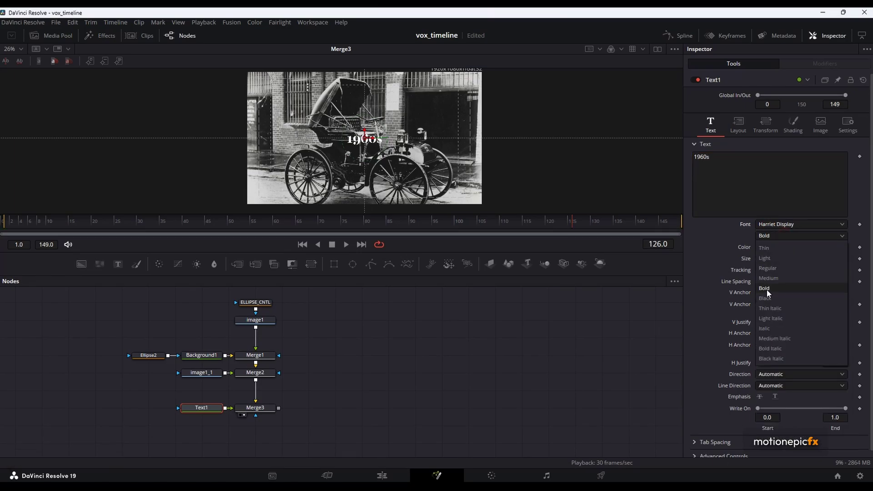
pyautogui.click(768, 298)
pyautogui.click(772, 247)
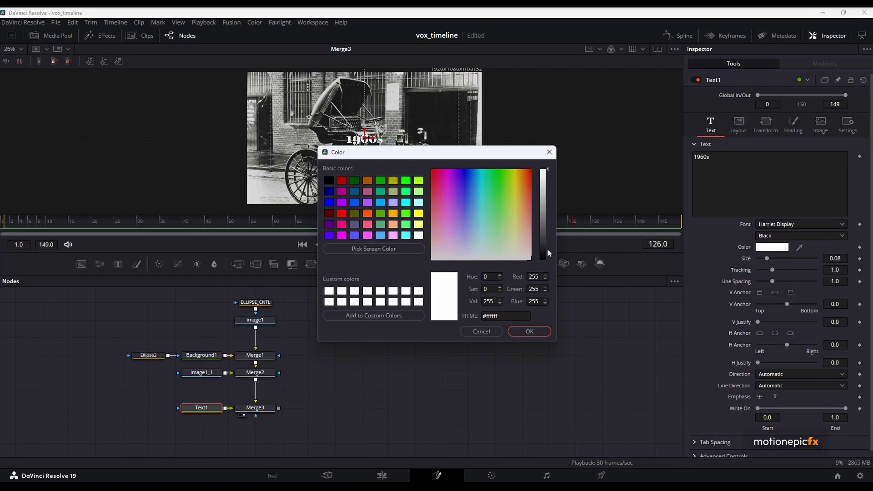
pyautogui.moveTo(549, 253); pyautogui.dragTo(545, 263)
pyautogui.click(541, 331)
# With Merge2's blend set to 0, move the 1960s text below the circular photo and enlarge it to size 0.1457.
pyautogui.click(255, 372)
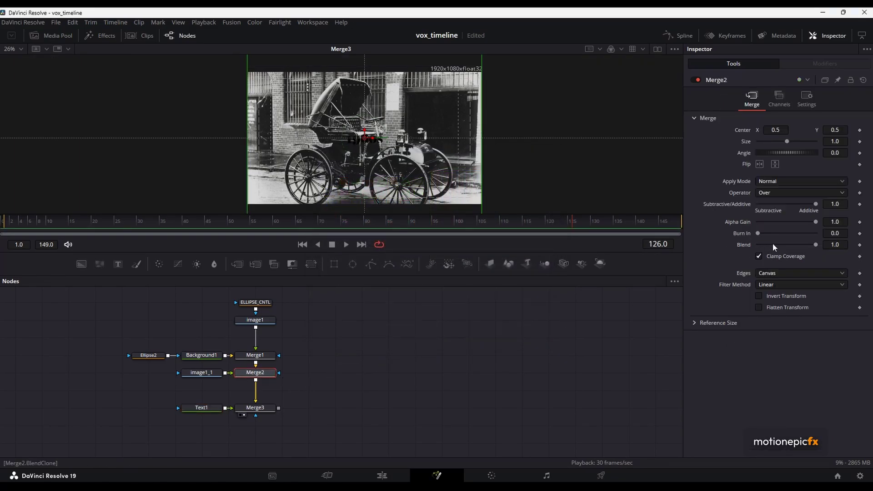
pyautogui.moveTo(814, 246); pyautogui.dragTo(740, 242)
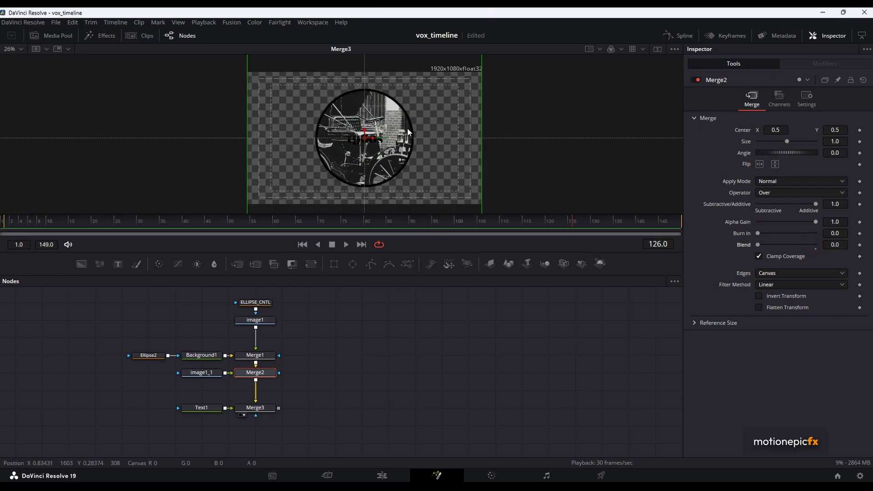
pyautogui.click(218, 407)
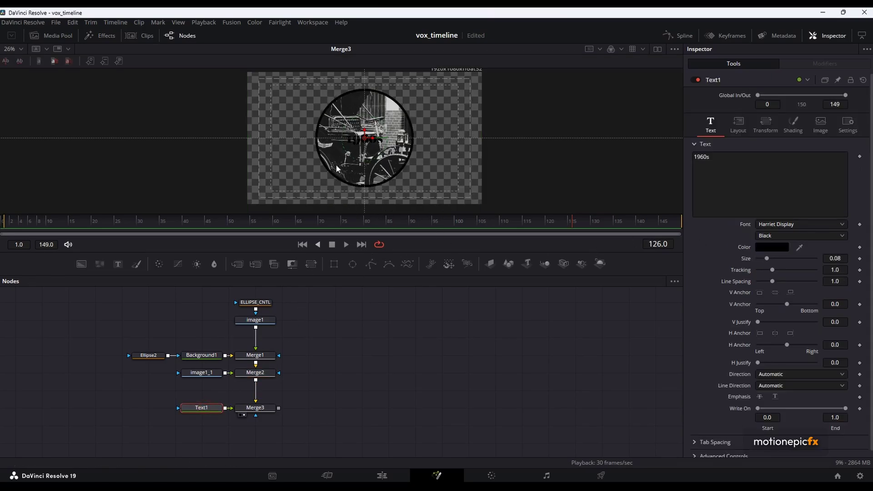
pyautogui.moveTo(366, 134); pyautogui.dragTo(371, 192)
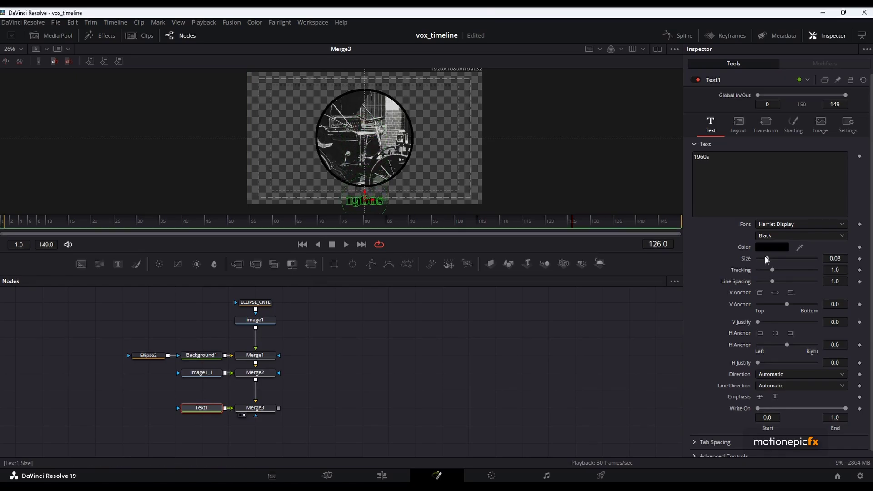
pyautogui.moveTo(767, 258); pyautogui.dragTo(775, 259)
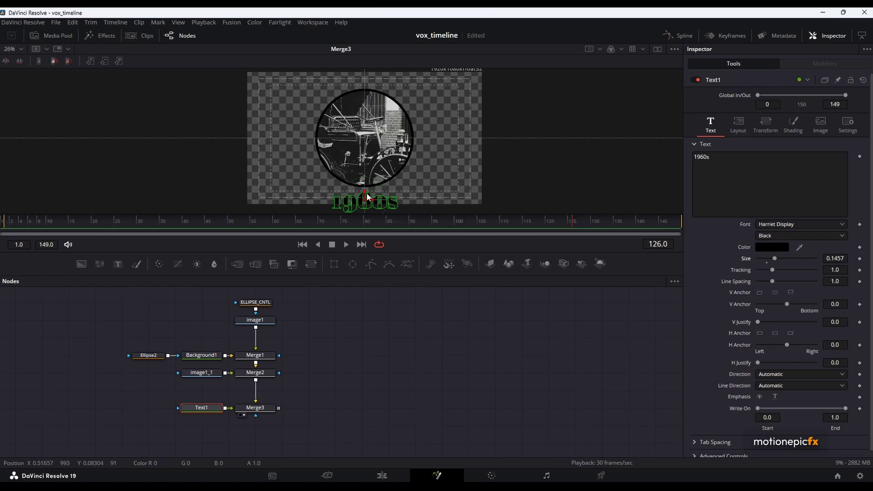
pyautogui.moveTo(369, 197); pyautogui.dragTo(366, 201)
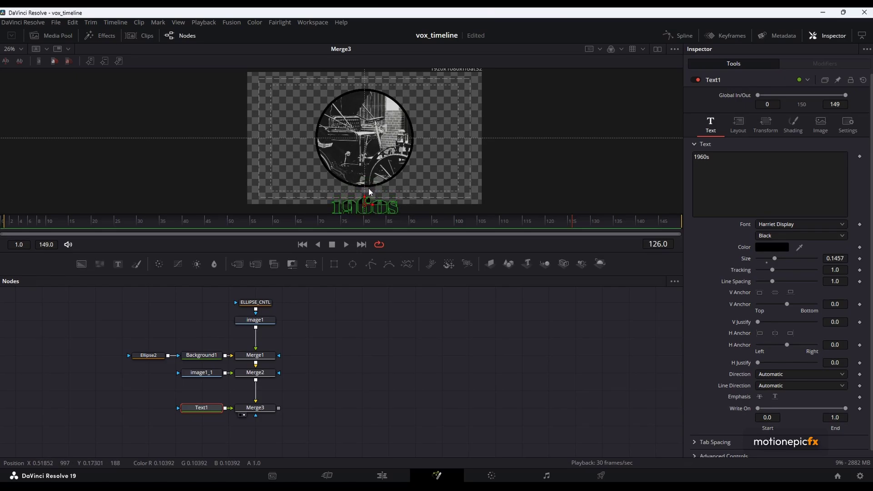
pyautogui.click(355, 322)
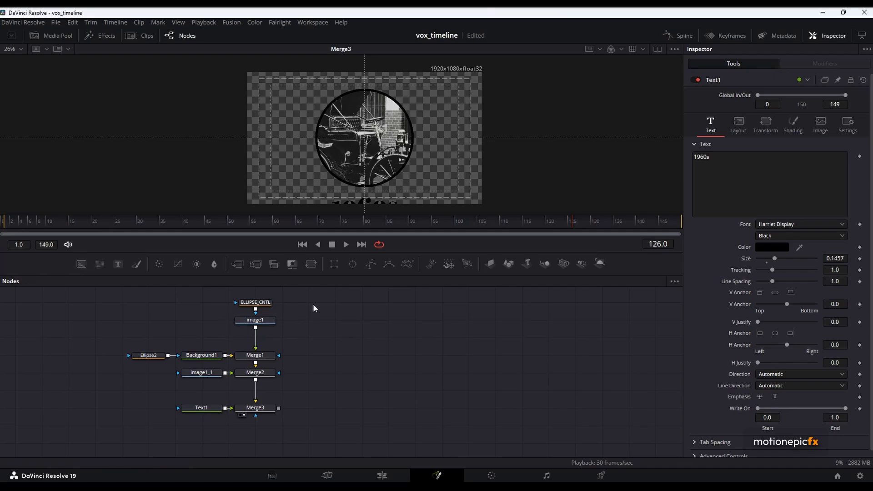
# Duplicate the complete photo, border and text node group into empty space beside the original.
pyautogui.moveTo(334, 299); pyautogui.dragTo(112, 416)
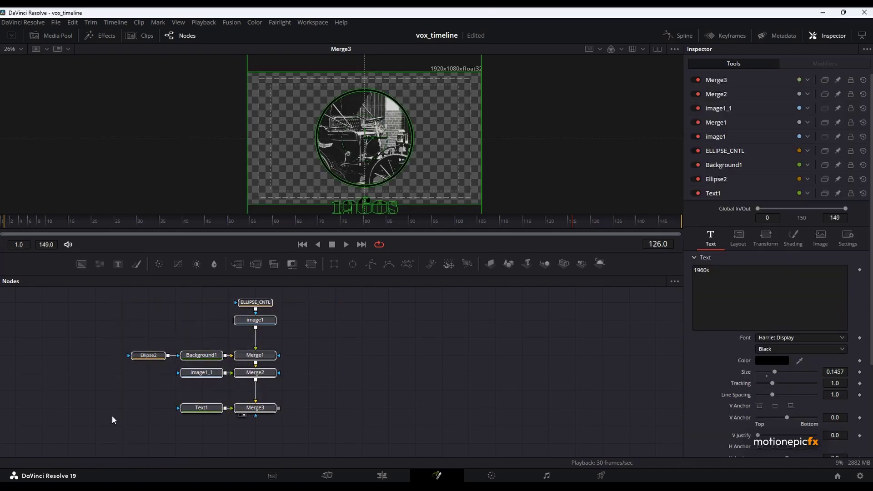
pyautogui.hotkey('ctrl', 'c')
pyautogui.click(523, 320)
pyautogui.hotkey('ctrl', 'v')
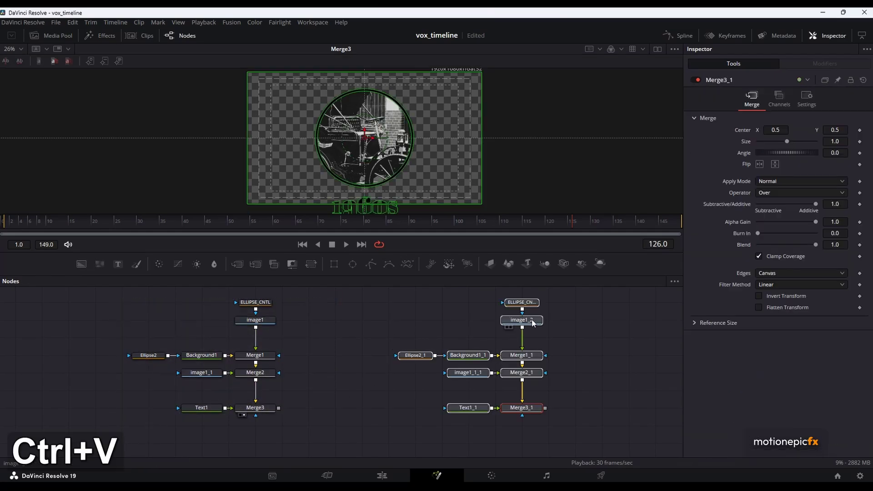
pyautogui.click(560, 313)
# Replace both image nodes in the duplicated group with the sepia vintage vehicle photo and display Merge3_1 in the viewer.
pyautogui.click(523, 322)
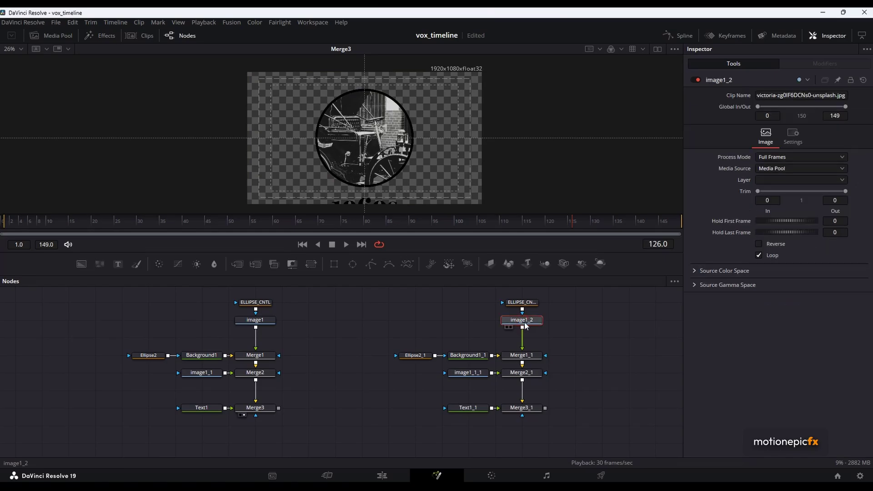
pyautogui.click(56, 37)
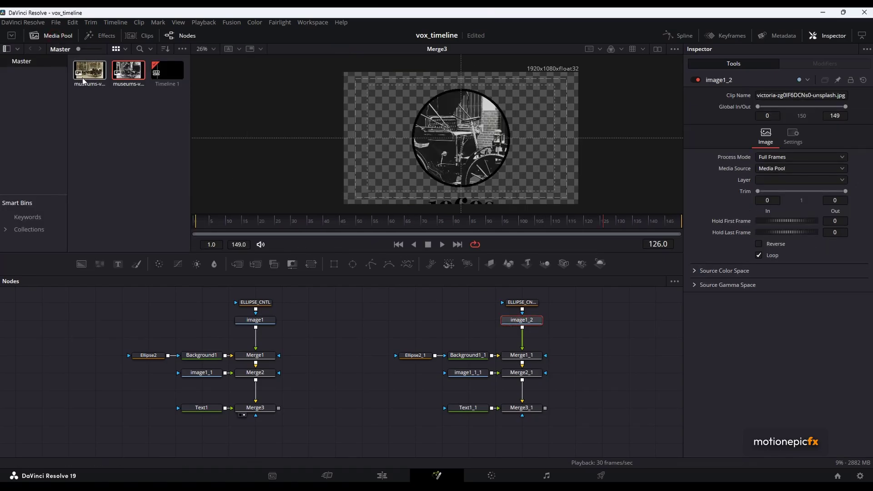
pyautogui.moveTo(91, 74); pyautogui.dragTo(521, 312)
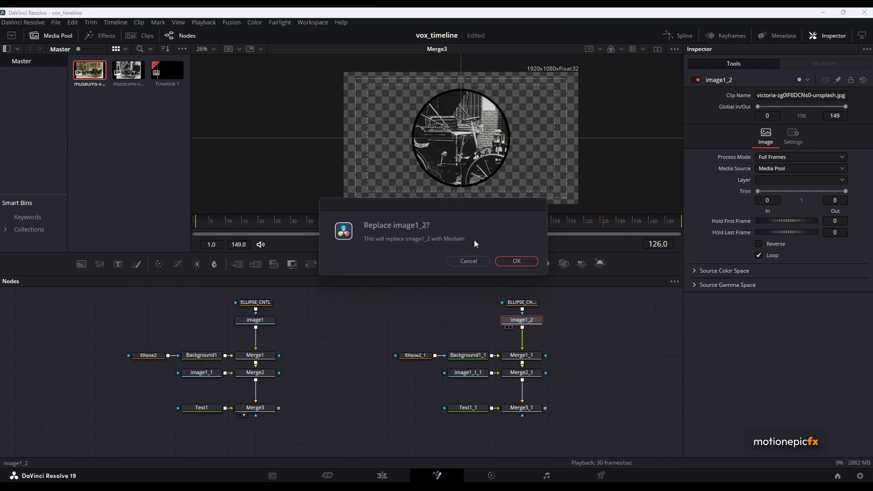
pyautogui.click(512, 263)
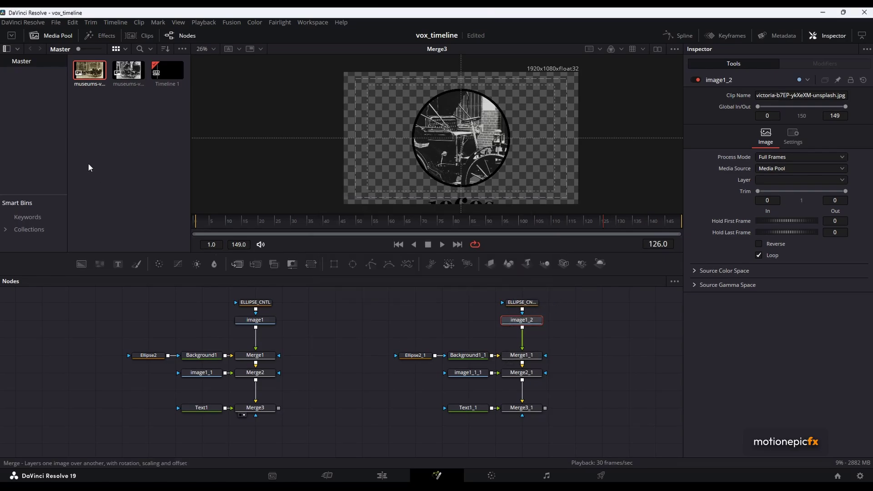
pyautogui.moveTo(87, 77); pyautogui.dragTo(470, 371)
pyautogui.click(511, 260)
pyautogui.moveTo(522, 410); pyautogui.dragTo(479, 154)
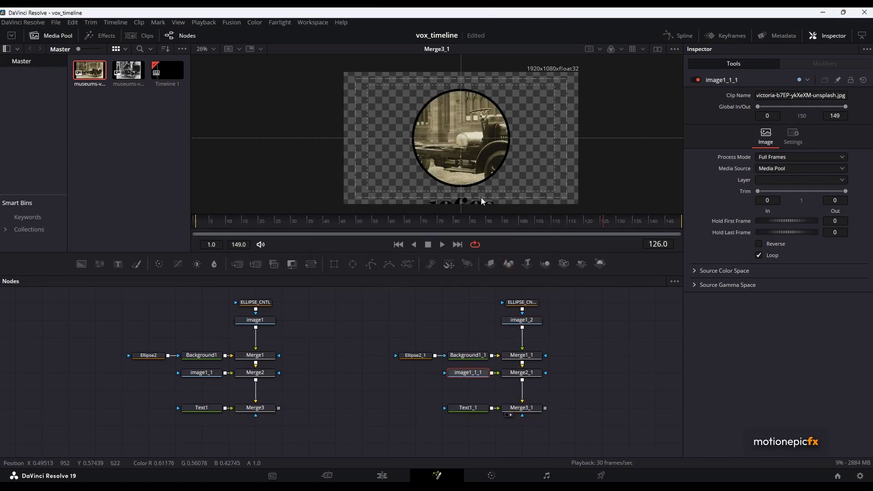
# Replace the Text1_1 node with an instance of Text1 connected to Merge3_1's foreground.
pyautogui.click(463, 409)
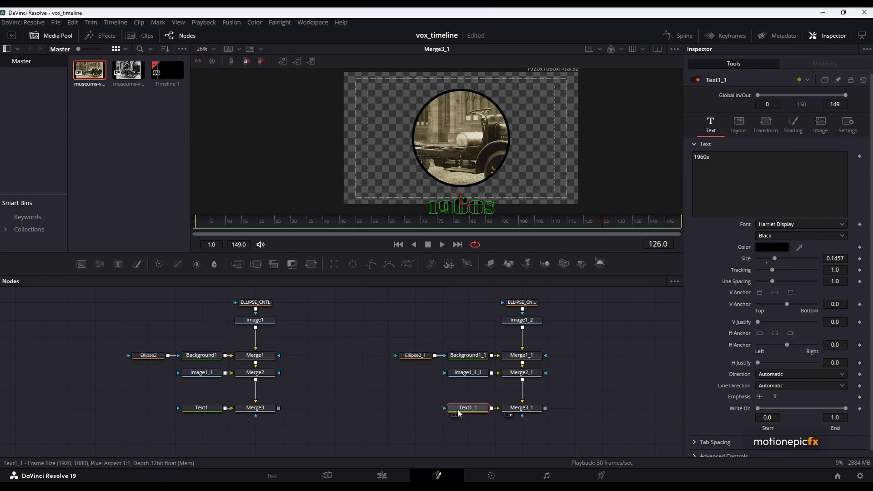
pyautogui.press('BackSpace')
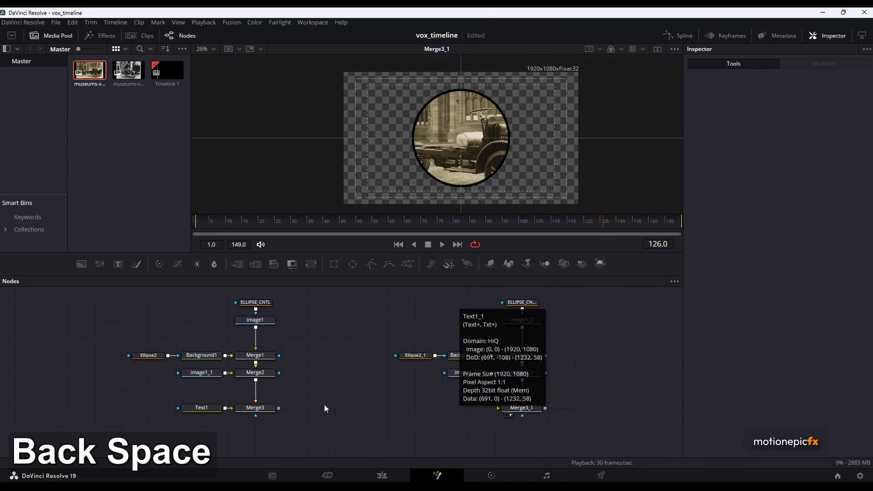
pyautogui.click(201, 409)
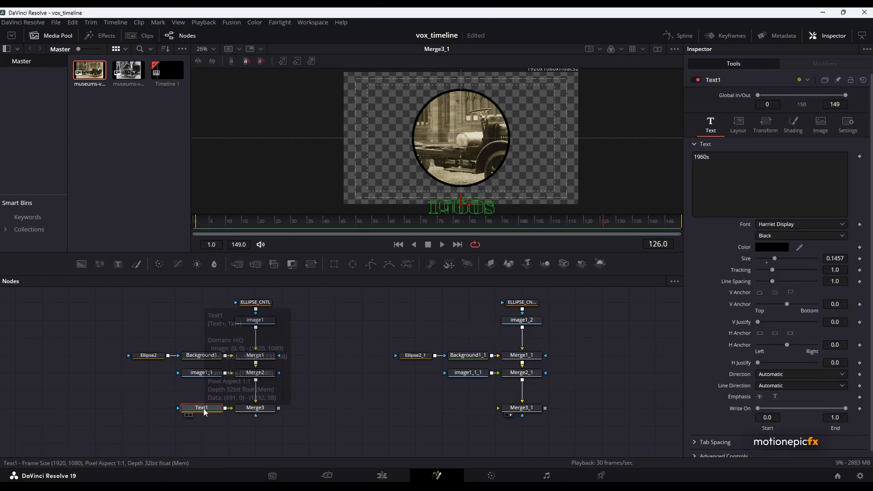
pyautogui.hotkey('ctrl', 'c')
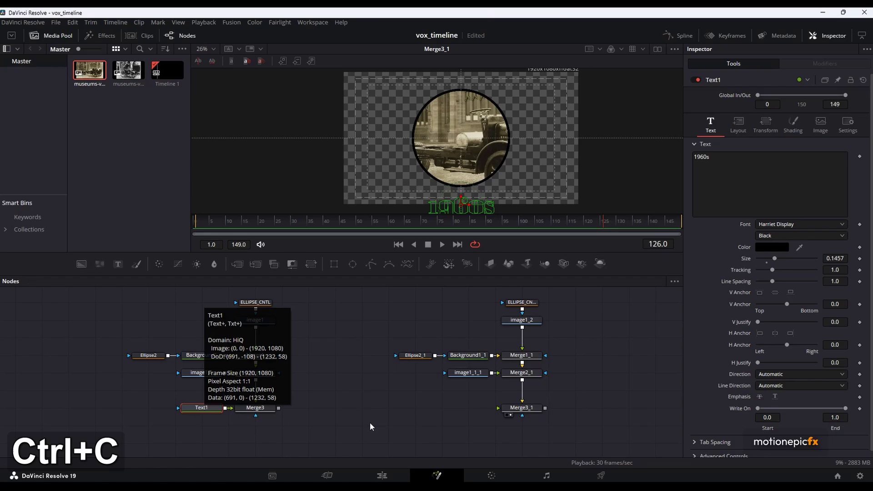
pyautogui.click(454, 419)
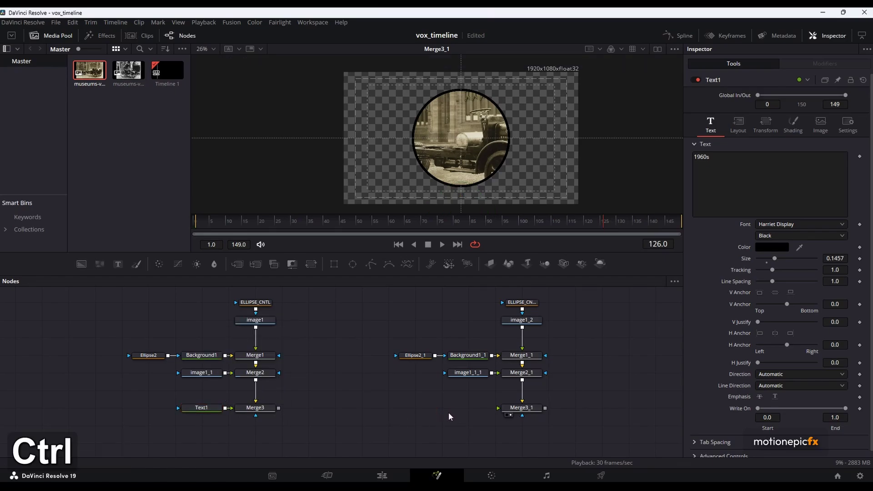
pyautogui.hotkey('ctrl', 'shift', 'v')
pyautogui.moveTo(465, 408); pyautogui.dragTo(506, 410)
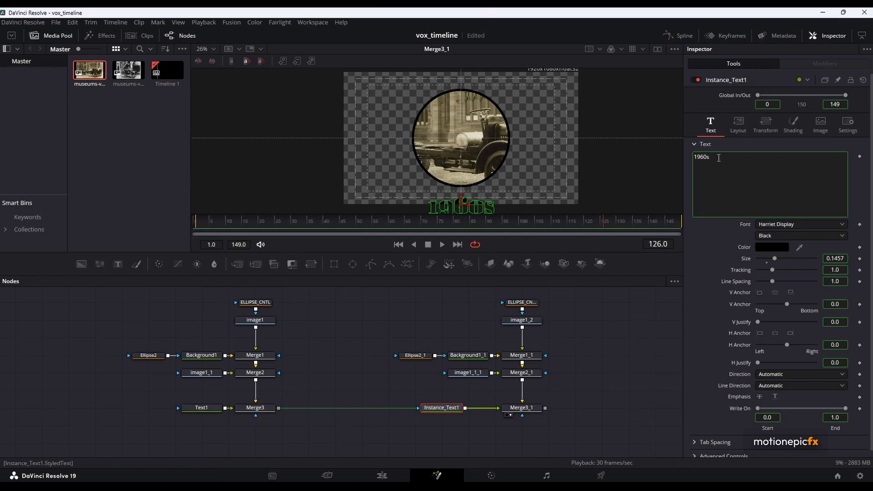
# Deinstance the text content of Instance_Text1 so its wording can differ from Text1.
pyautogui.rightClick(704, 164)
pyautogui.rightClick(712, 164)
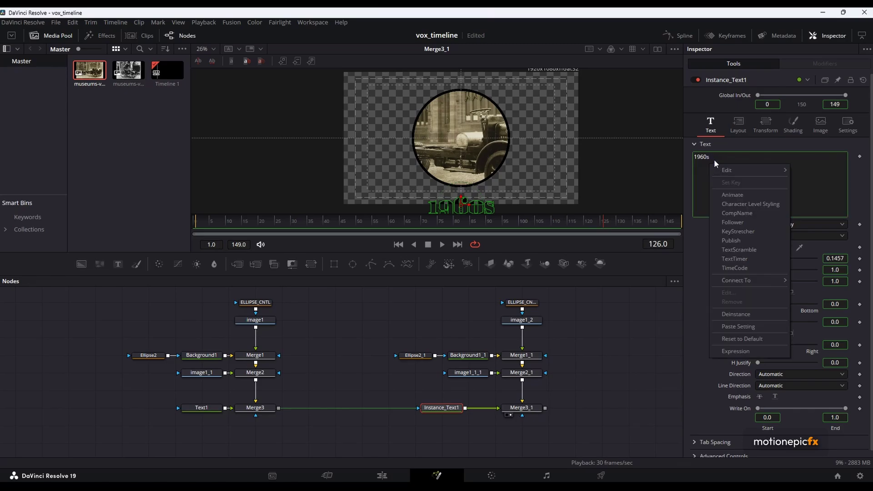
pyautogui.click(734, 317)
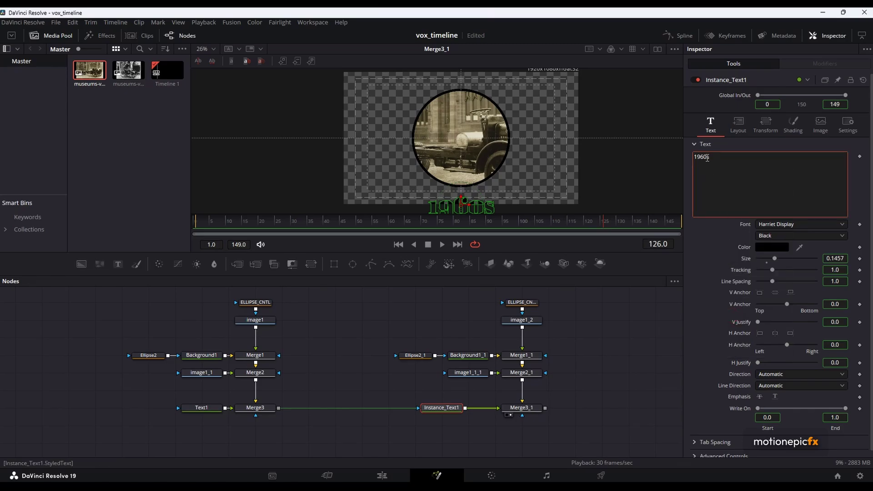
# Change the wording of Instance_Text1 to 1970s.
pyautogui.press('BackSpace')
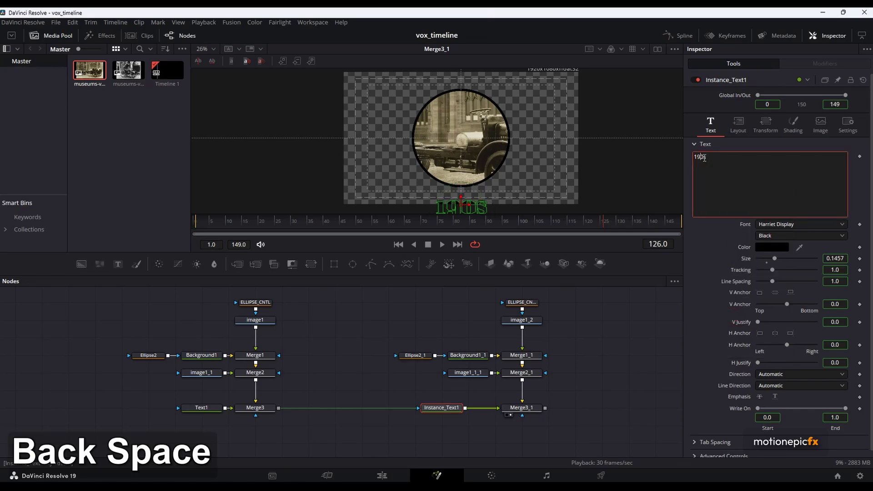
pyautogui.write('7')
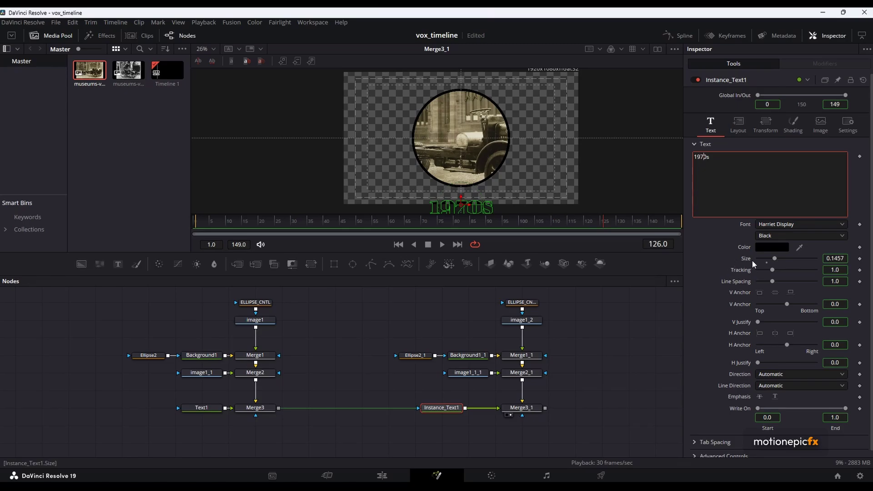
# Group the original node set and the duplicated node set separately, and rename the groups A1 and A2 respectively.
pyautogui.moveTo(573, 335); pyautogui.dragTo(413, 435)
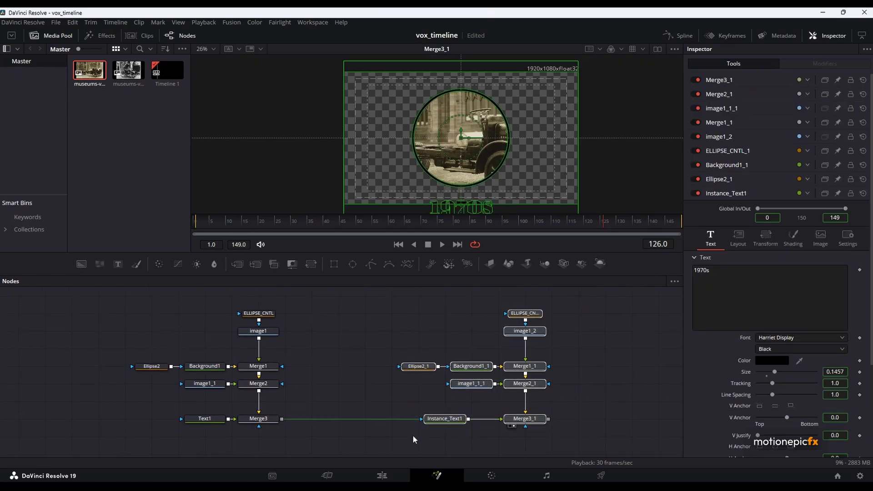
pyautogui.hotkey('ctrl', 'g')
pyautogui.moveTo(313, 302); pyautogui.dragTo(159, 447)
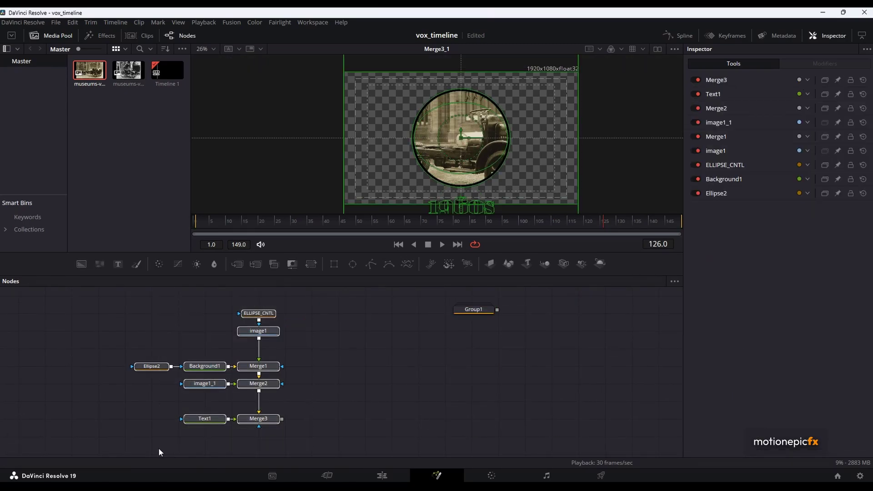
pyautogui.hotkey('ctrl', 'g')
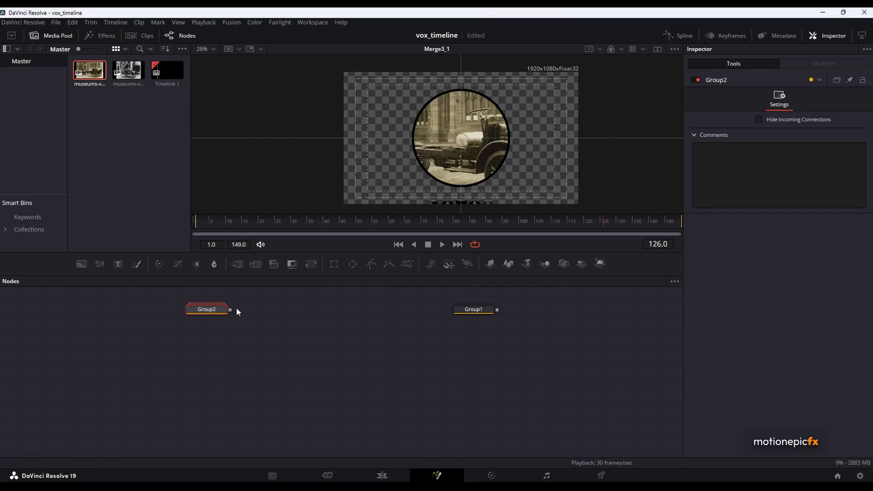
pyautogui.press('F2')
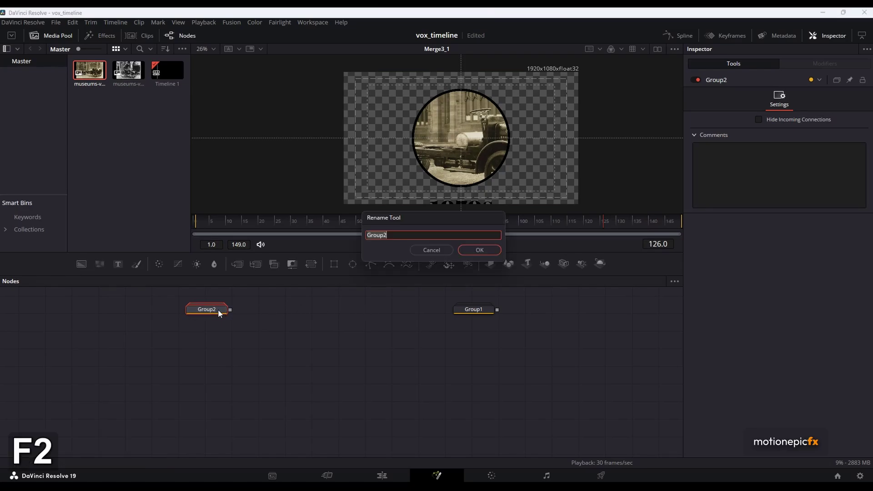
pyautogui.write('A')
pyautogui.press('Return')
# Combine groups A1 and A2 with a new Merge node and check the composite in the viewer.
pyautogui.moveTo(228, 309); pyautogui.dragTo(368, 319)
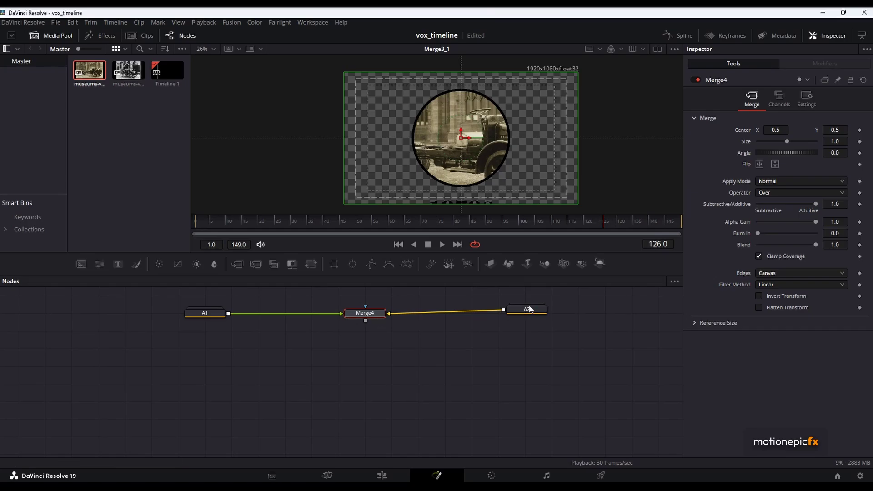
pyautogui.press('1')
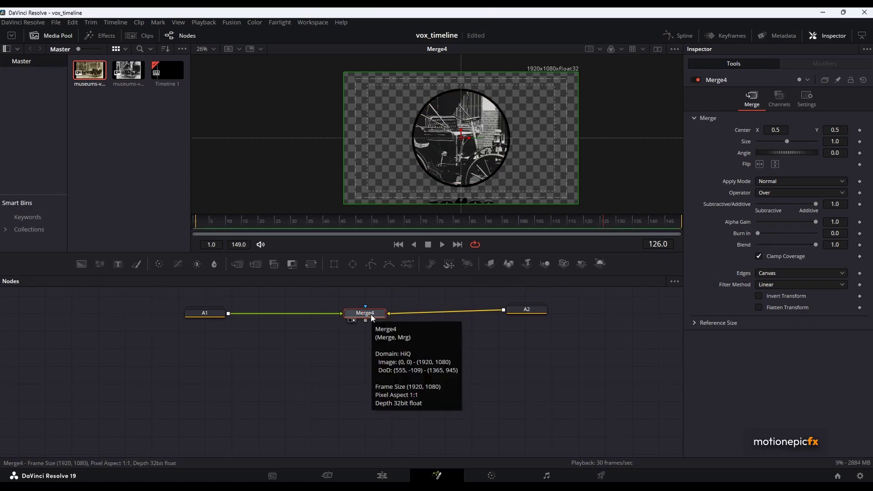
pyautogui.press('1')
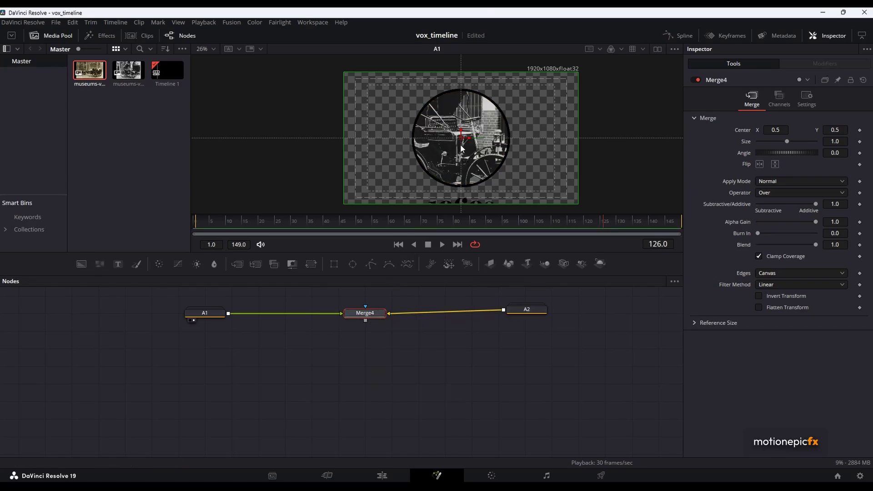
# Swap Merge4's inputs so A2 becomes the foreground, and set its Center X to 1.5.
pyautogui.moveTo(479, 142); pyautogui.dragTo(579, 140)
pyautogui.press('1')
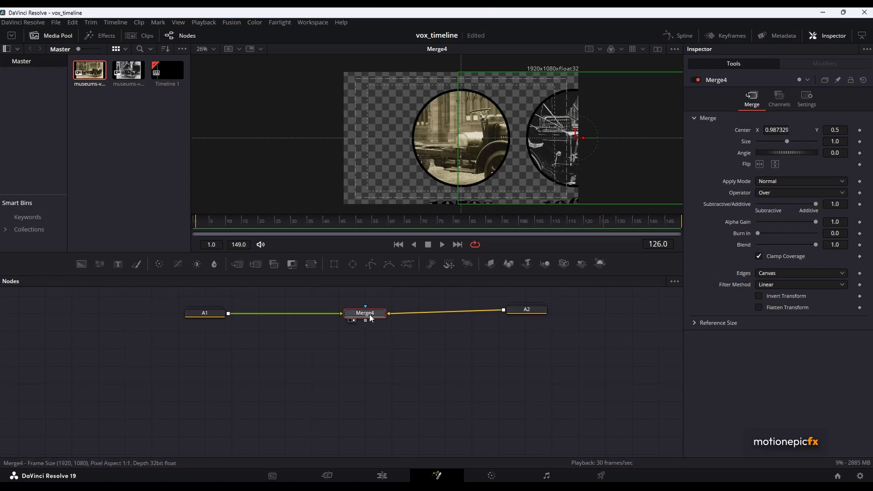
pyautogui.hotkey('ctrl', 't')
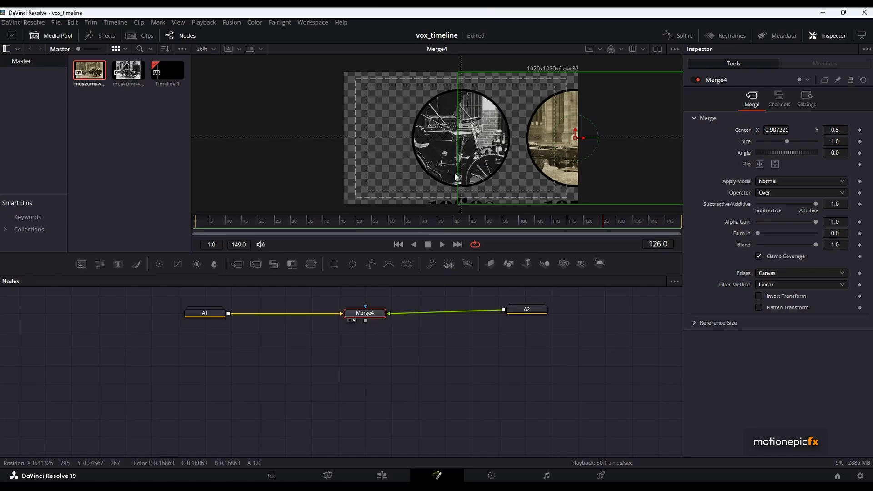
pyautogui.moveTo(586, 144); pyautogui.dragTo(632, 158)
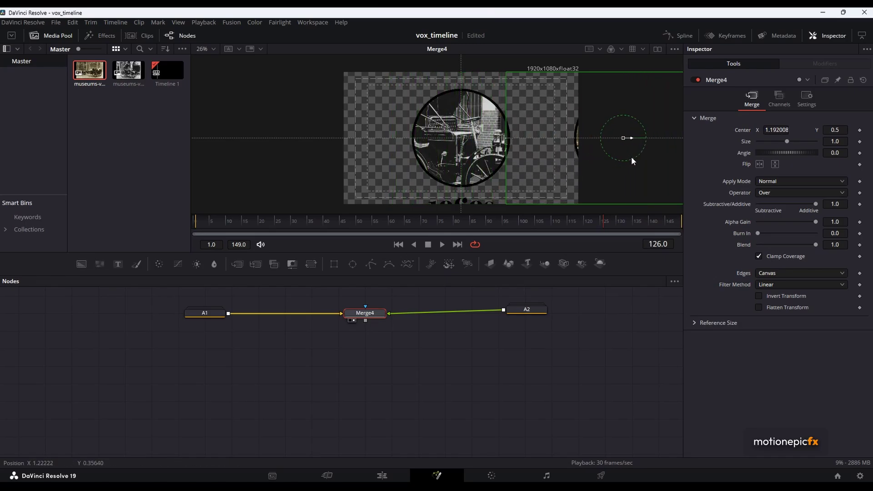
pyautogui.click(772, 130)
pyautogui.write('1.5')
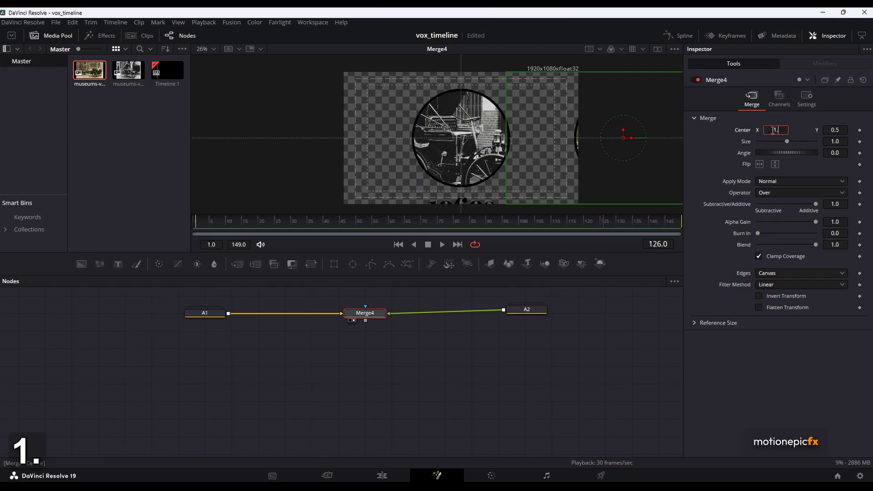
pyautogui.click(382, 337)
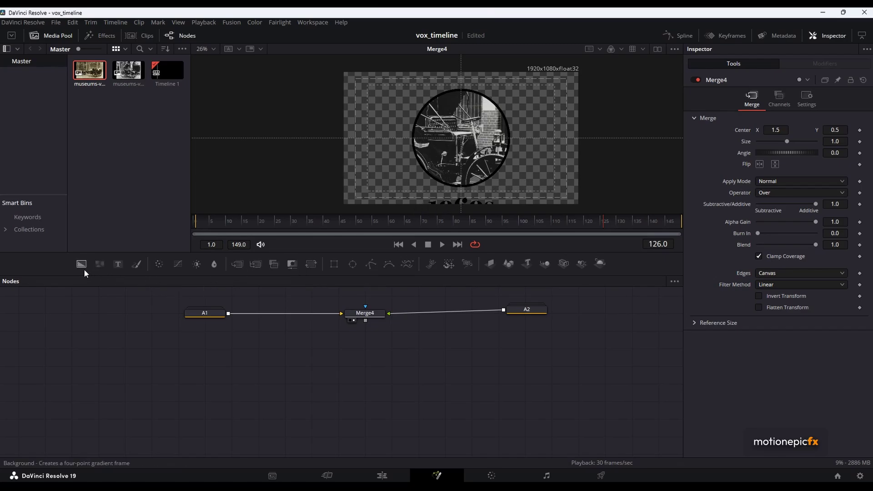
# Add a Background node below the groups, display it in the viewer and hide the Media Pool.
pyautogui.moveTo(83, 265); pyautogui.dragTo(429, 156)
pyautogui.click(53, 35)
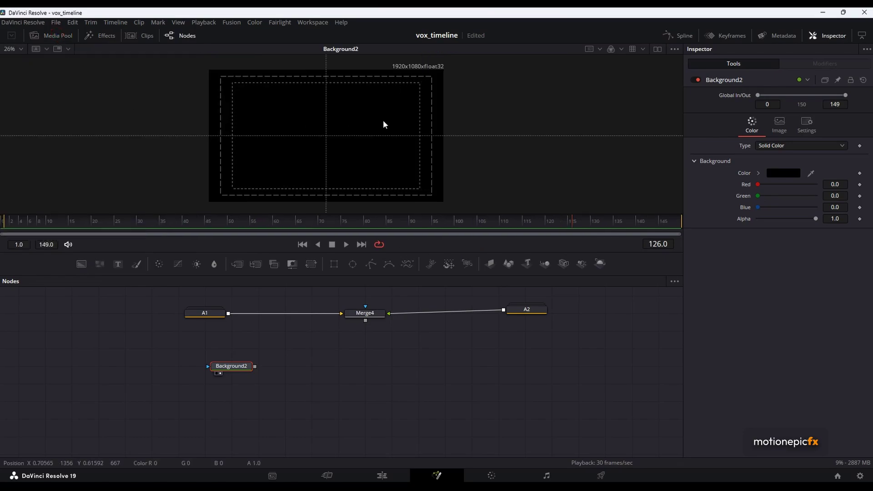
pyautogui.rightClick(355, 130)
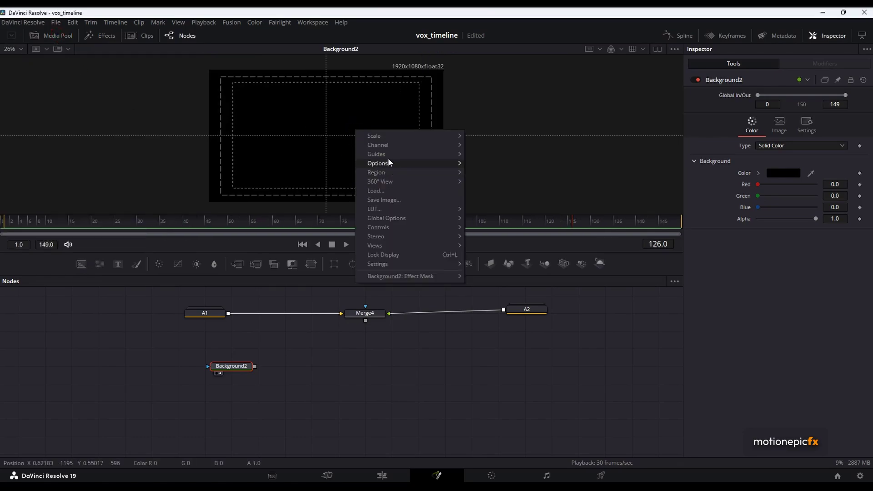
pyautogui.moveTo(387, 158)
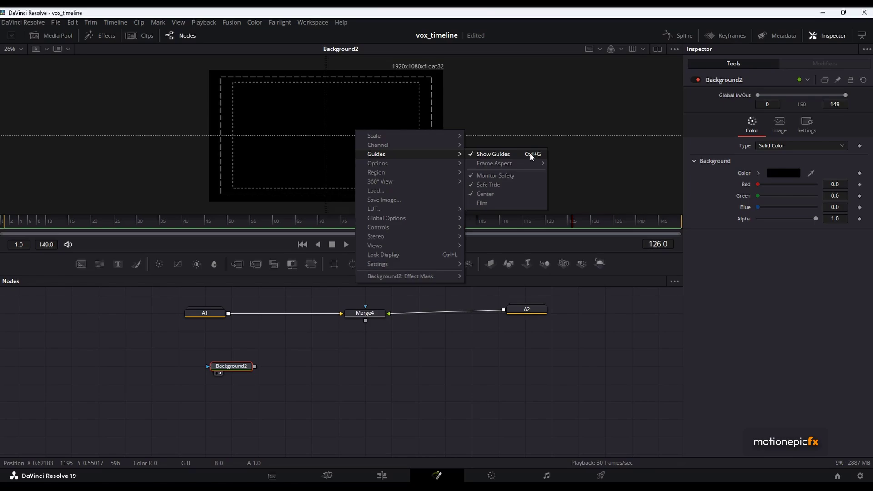
pyautogui.click(359, 107)
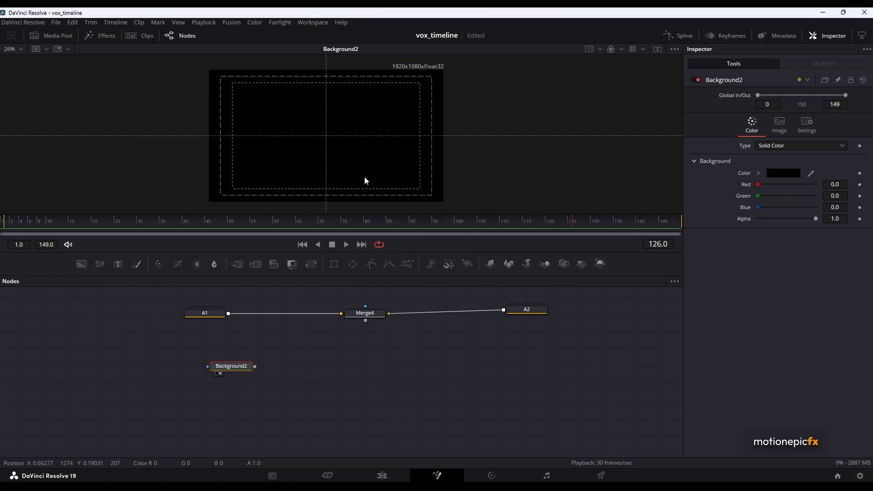
# Set the new background's solid colour to green #55aa7f.
pyautogui.click(778, 172)
pyautogui.click(380, 224)
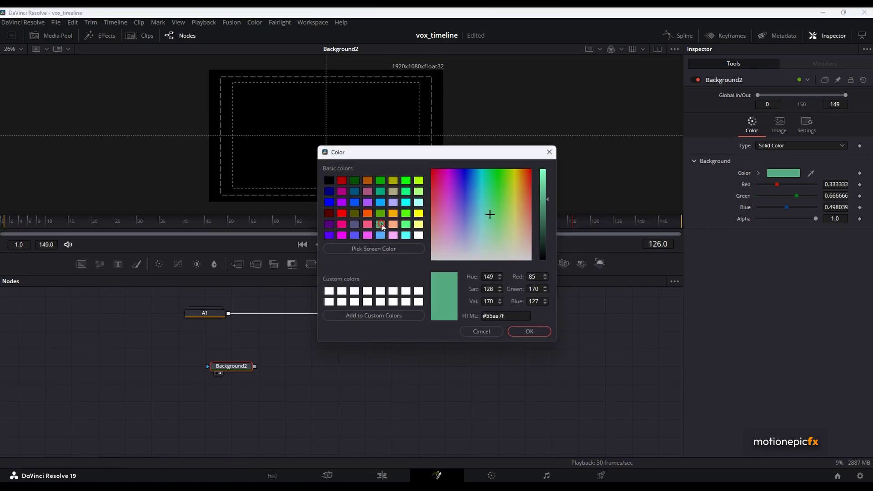
pyautogui.click(522, 331)
# Mask the green background with a Rectangle of width 1.0 and height 0.012 to form a thin horizontal line.
pyautogui.click(334, 263)
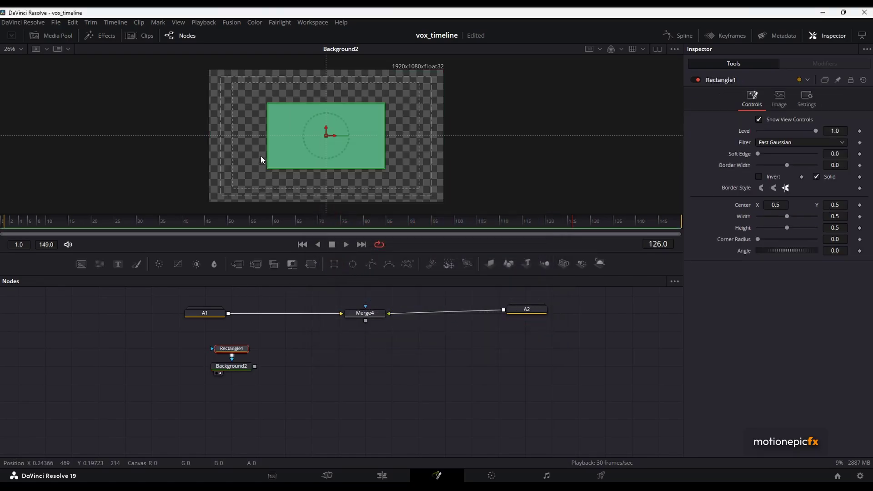
pyautogui.moveTo(788, 216); pyautogui.dragTo(760, 220)
pyautogui.click(844, 228)
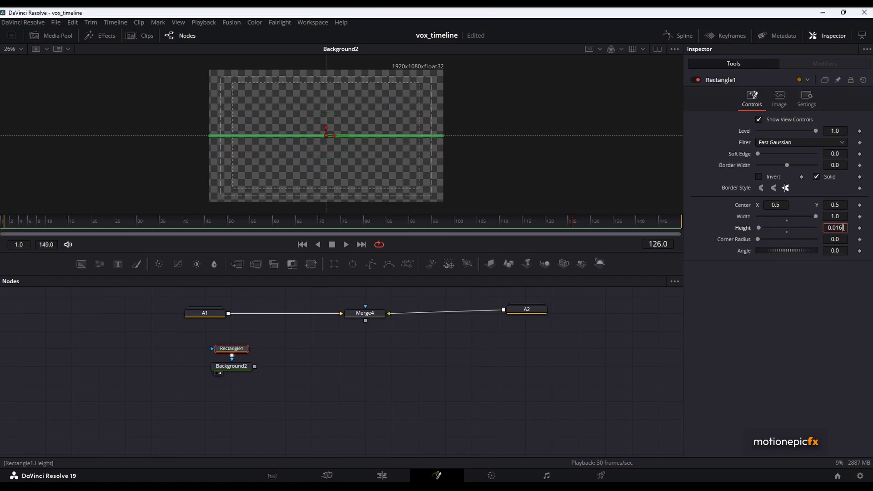
pyautogui.press('BackSpace')
pyautogui.write('2')
pyautogui.press('Return')
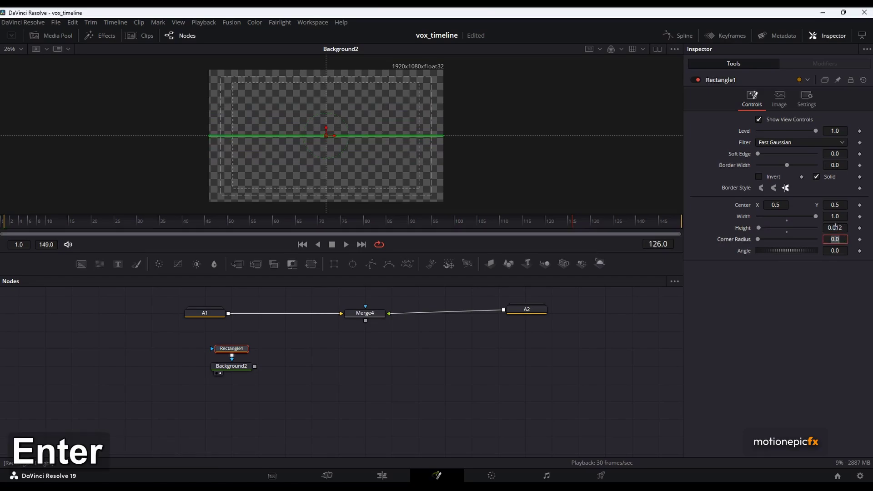
# Place the Rectangle1 mask beside Background2 and insert a duplicate of it between the two nodes.
pyautogui.moveTo(234, 352); pyautogui.dragTo(154, 369)
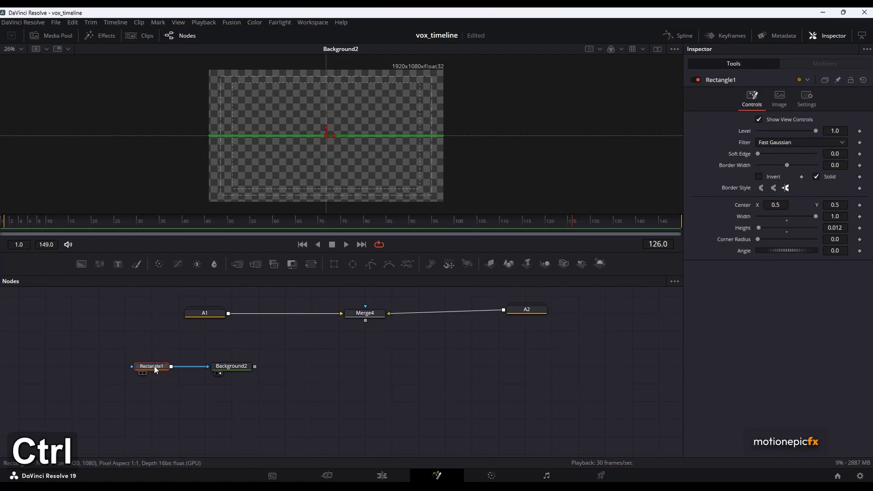
pyautogui.hotkey('ctrl', 'c')
pyautogui.hotkey('ctrl', 'v')
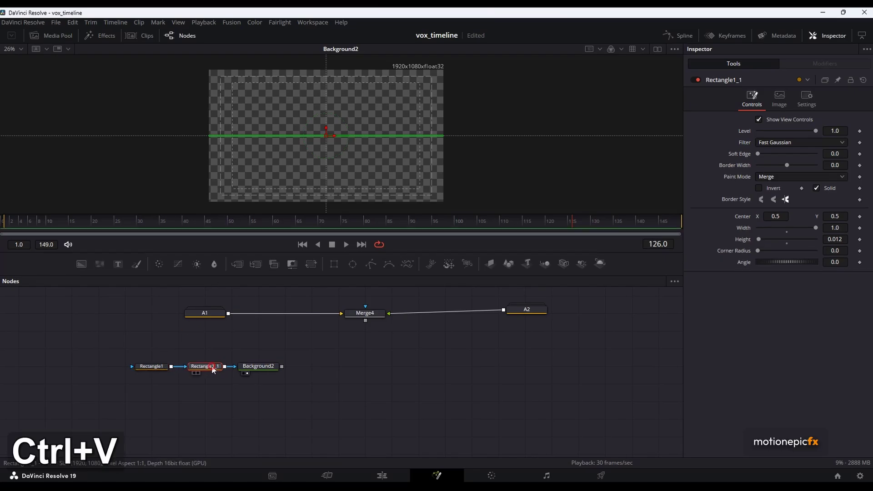
# Shape Rectangle1_1 into a small tick above the line with width 0.008, height 0.039 and Center Y 0.522.
pyautogui.scroll(5, 283, 137)
pyautogui.scroll(-1, 434, 166)
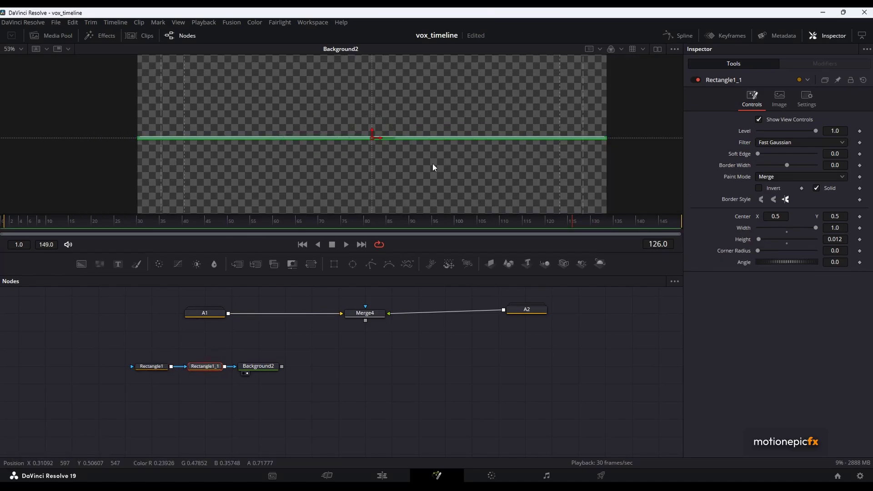
pyautogui.moveTo(814, 229); pyautogui.dragTo(759, 220)
pyautogui.scroll(10, 361, 135)
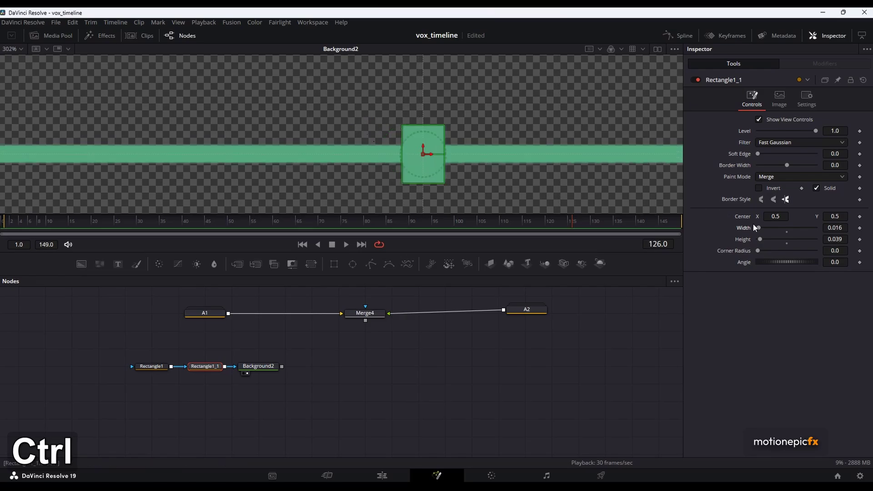
pyautogui.moveTo(842, 232); pyautogui.dragTo(854, 214)
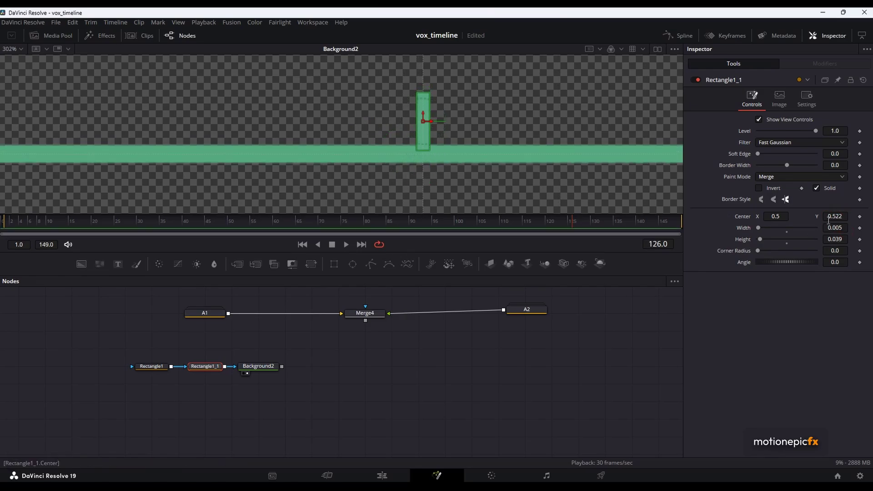
pyautogui.click(508, 368)
pyautogui.hotkey('ctrl', 'f')
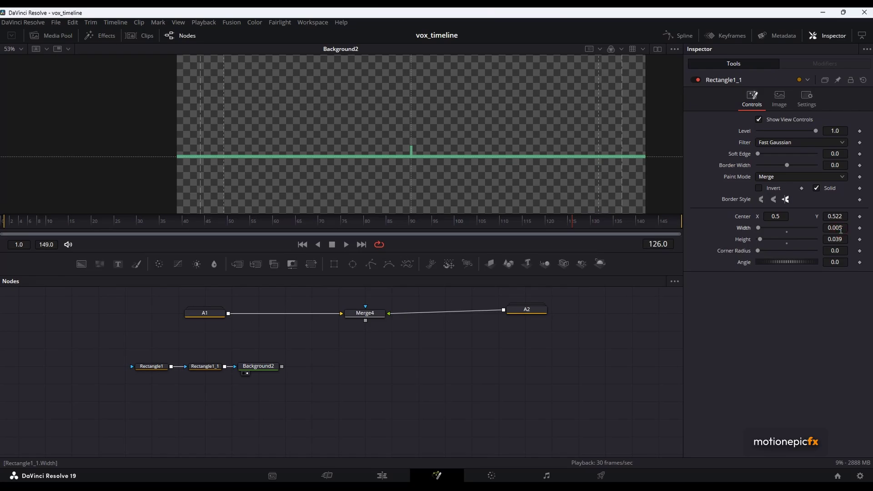
pyautogui.moveTo(835, 228); pyautogui.dragTo(833, 228)
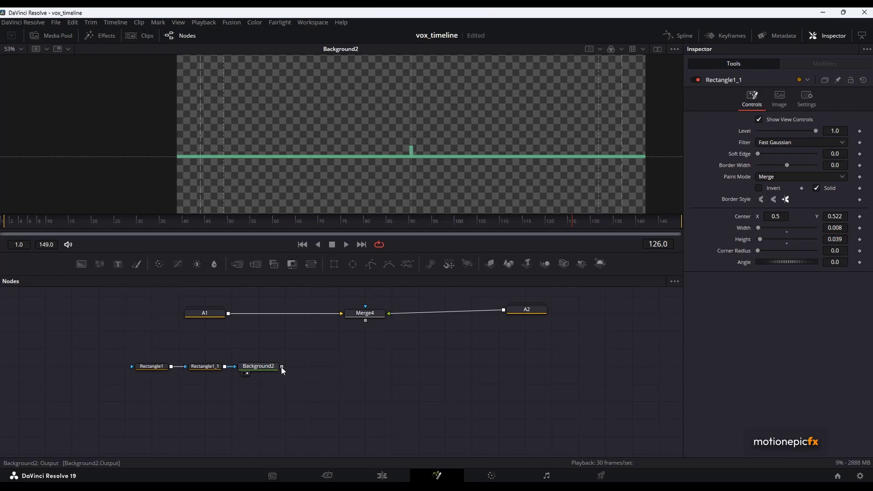
# Merge the green line background over Merge4's output and display the new merge in the viewer.
pyautogui.moveTo(284, 366); pyautogui.dragTo(366, 321)
pyautogui.moveTo(367, 318); pyautogui.dragTo(367, 322)
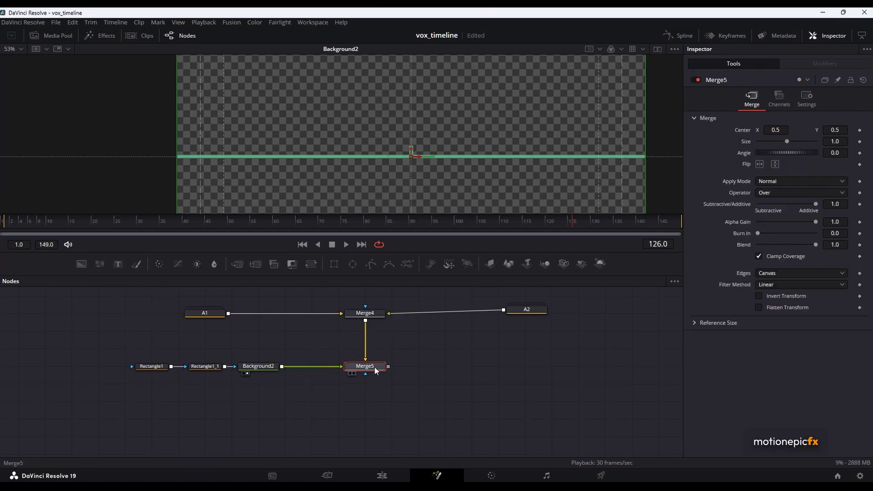
pyautogui.moveTo(370, 371); pyautogui.dragTo(438, 154)
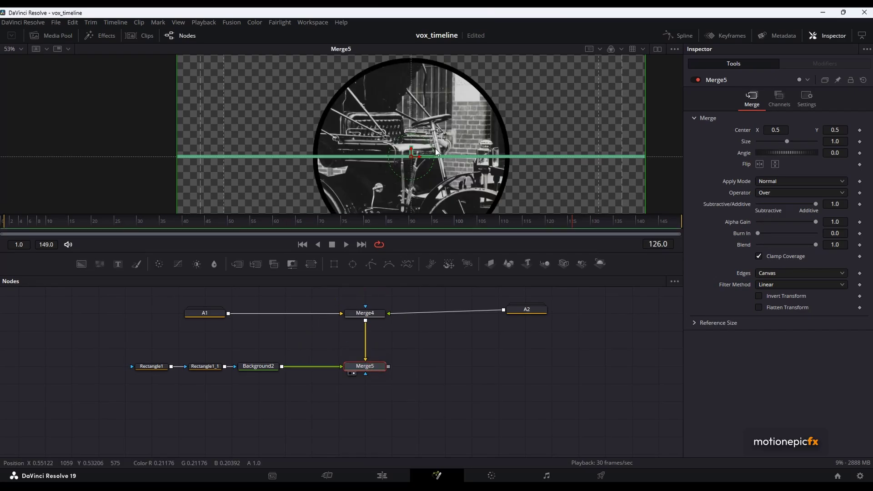
# Move the green line down between the circular photo and the year text, to a Merge5 Center Y of about 0.033.
pyautogui.keyDown('ctrl'); pyautogui.scroll(-4, 427, 131); pyautogui.keyUp('ctrl')
pyautogui.scroll(2, 428, 131)
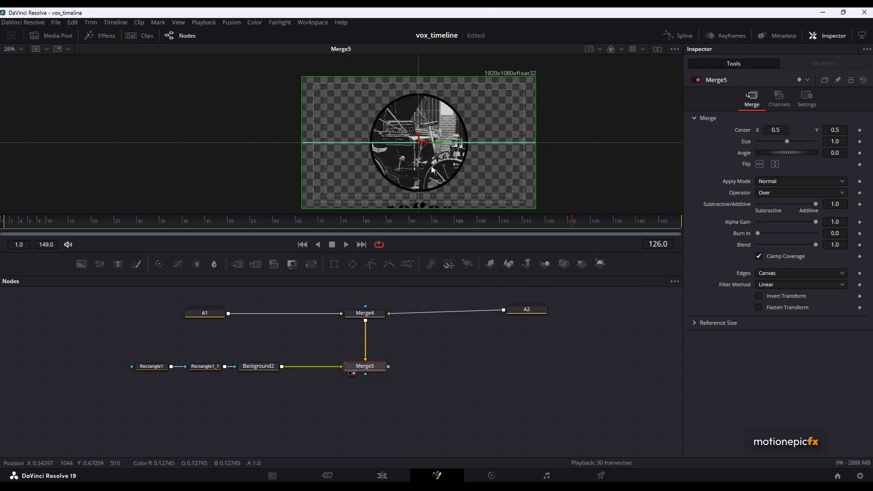
pyautogui.middleClick(417, 136)
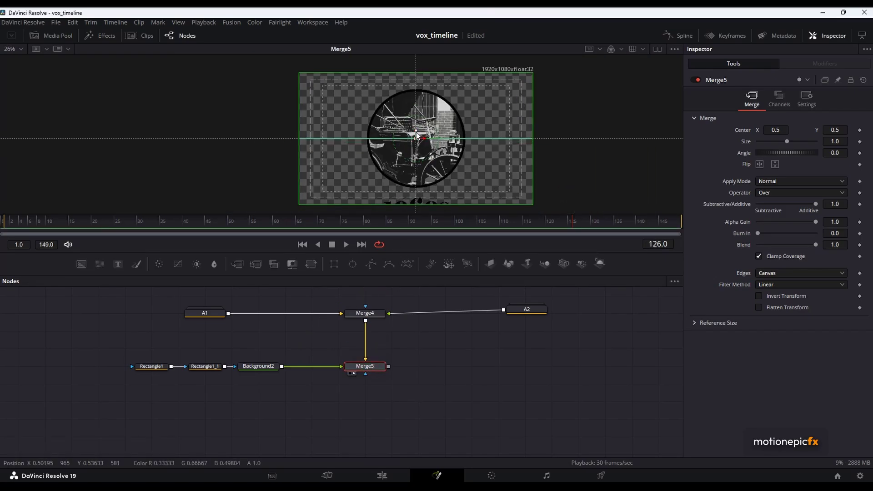
pyautogui.moveTo(417, 138); pyautogui.dragTo(425, 193)
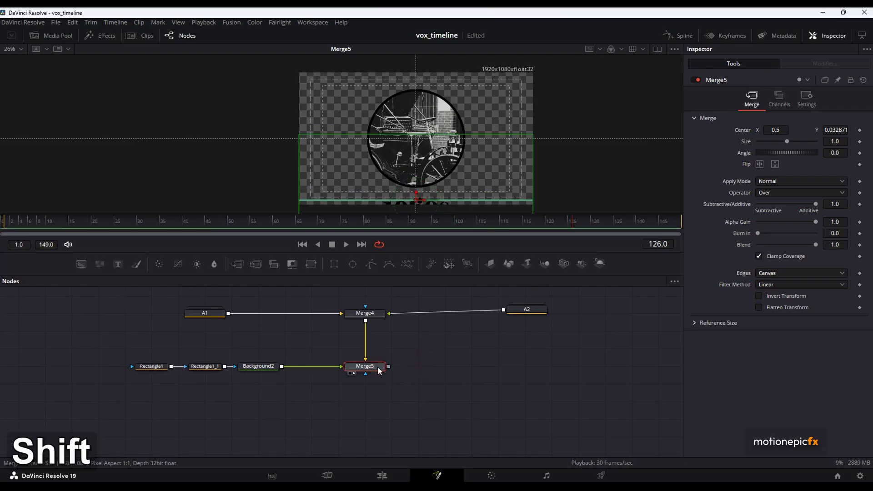
# Add a Transform node after Merge5.
pyautogui.hotkey('shift', 'space')
pyautogui.write('xf')
pyautogui.click(465, 320)
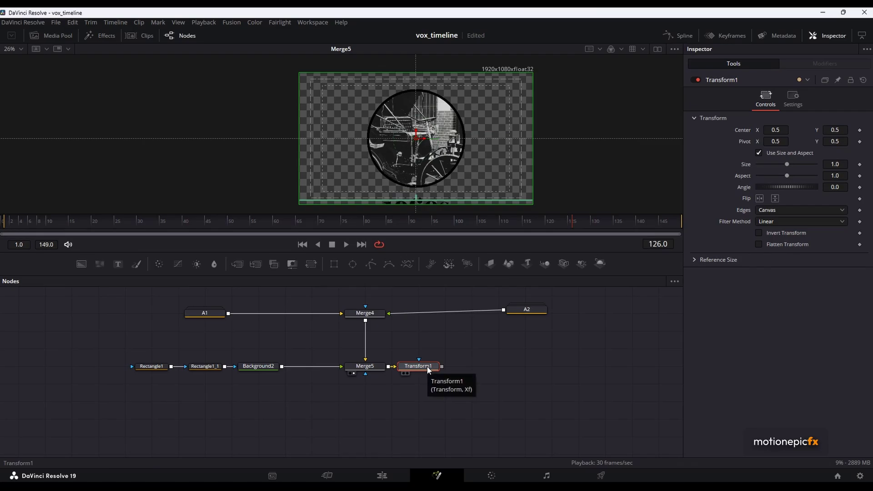
# Display Transform1 scaled down to about 0.73 and move the green line below the year text, to a Merge5 Center Y of about -0.1685.
pyautogui.press('1')
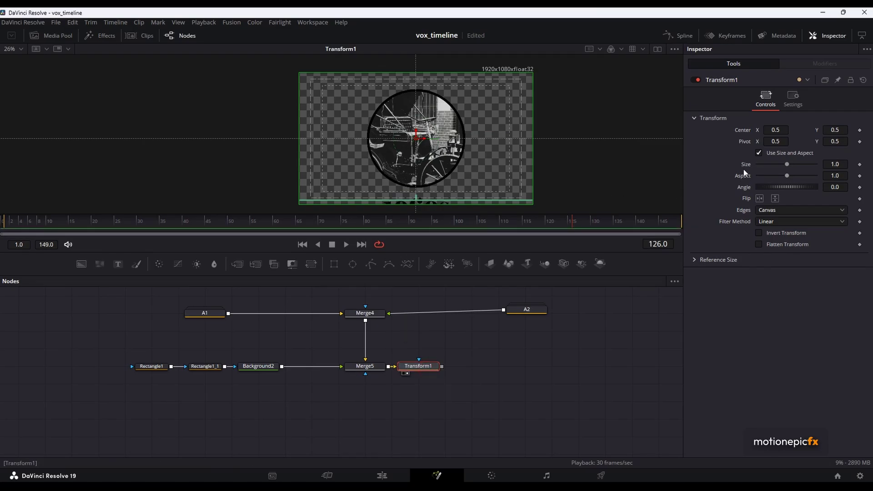
pyautogui.moveTo(788, 162); pyautogui.dragTo(782, 162)
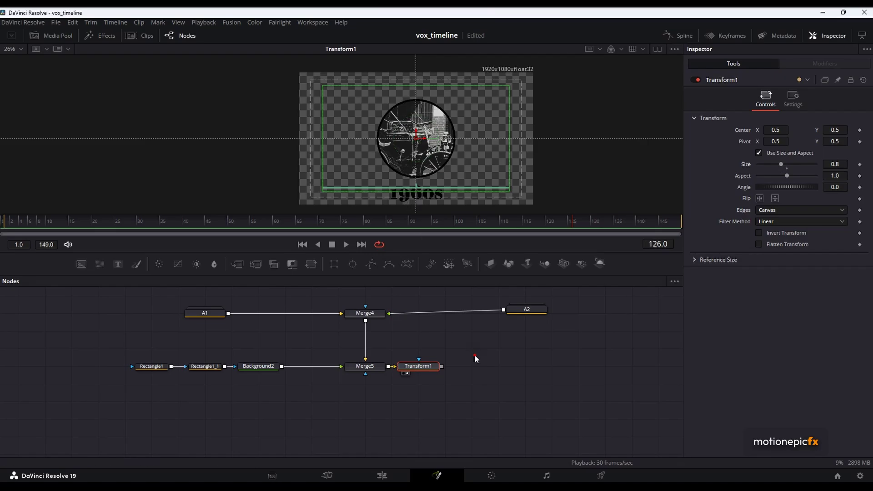
pyautogui.click(361, 374)
pyautogui.click(418, 367)
pyautogui.moveTo(778, 164); pyautogui.dragTo(777, 165)
pyautogui.click(364, 367)
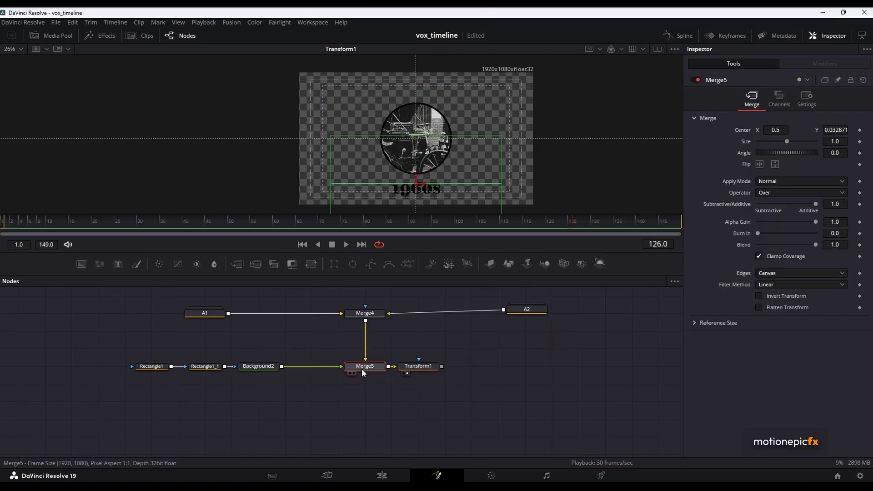
pyautogui.moveTo(418, 177); pyautogui.dragTo(421, 193)
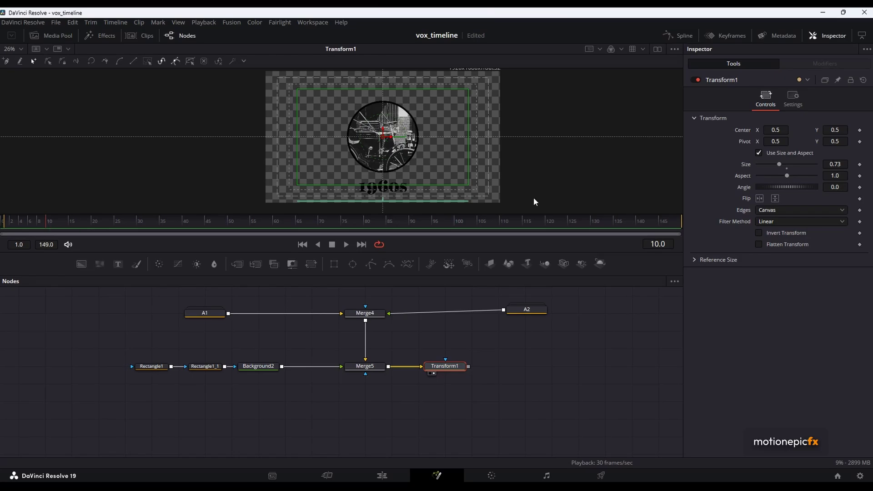
# Keyframe Transform1's Size at frame 10 with a value of 1.0.
pyautogui.click(860, 164)
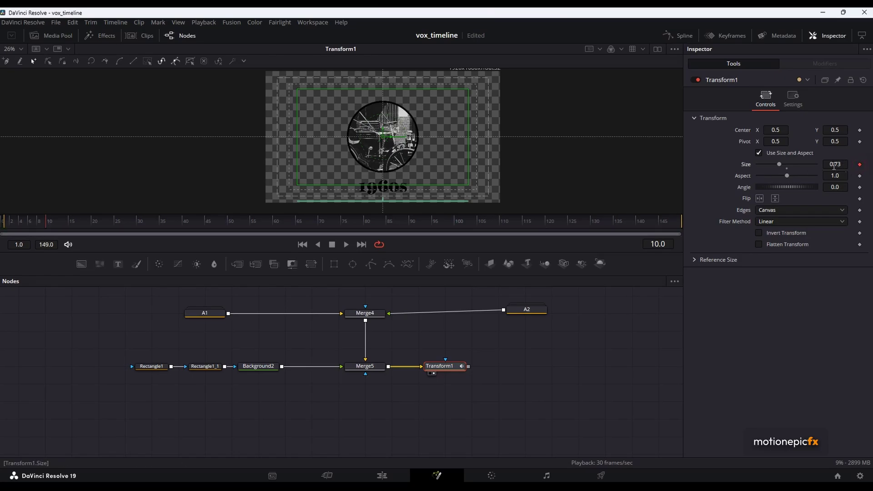
pyautogui.click(841, 167)
pyautogui.press('Return')
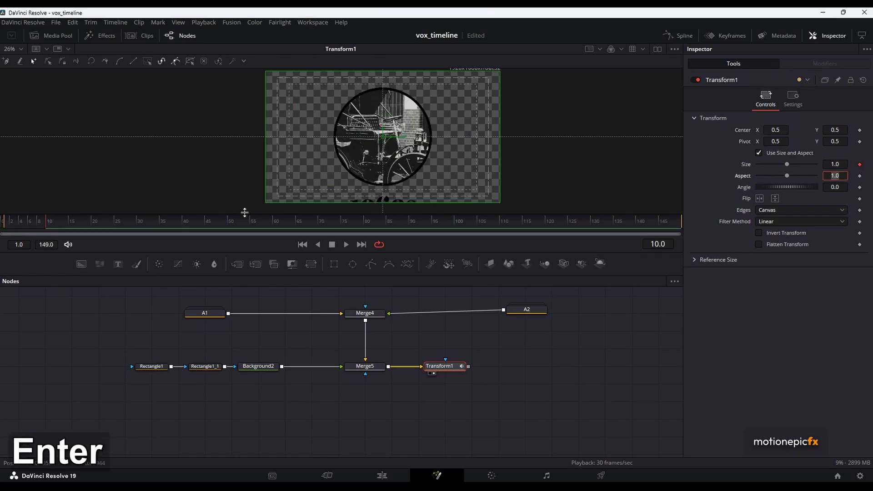
# Keyframe Transform1's Size at frame 40 with a value of 0.67 so the photo, year text and line all fit in frame.
pyautogui.moveTo(136, 222); pyautogui.dragTo(185, 223)
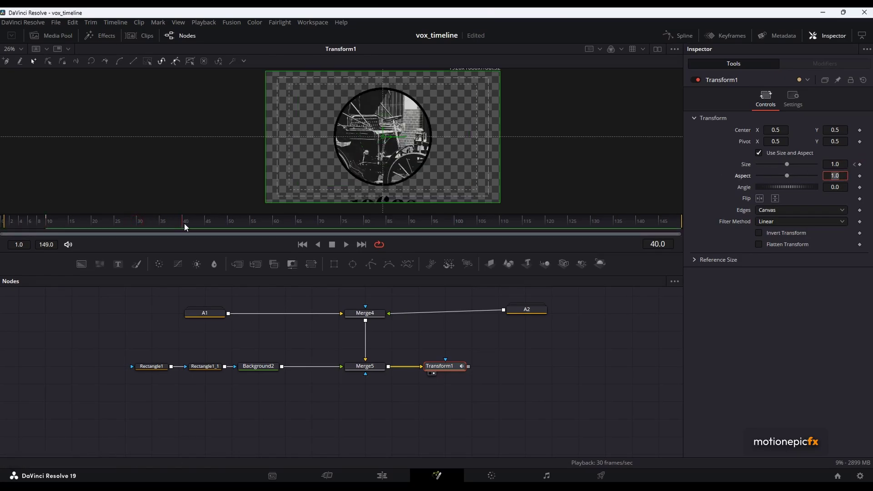
pyautogui.click(835, 164)
pyautogui.write('0.79')
pyautogui.press('Return')
pyautogui.moveTo(781, 164); pyautogui.dragTo(778, 165)
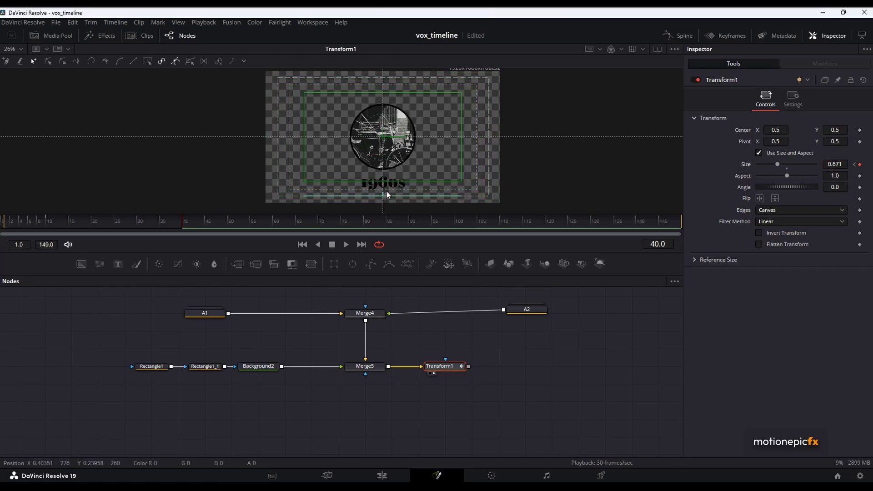
pyautogui.scroll(3, 386, 190)
pyautogui.scroll(-1, 367, 206)
pyautogui.click(835, 164)
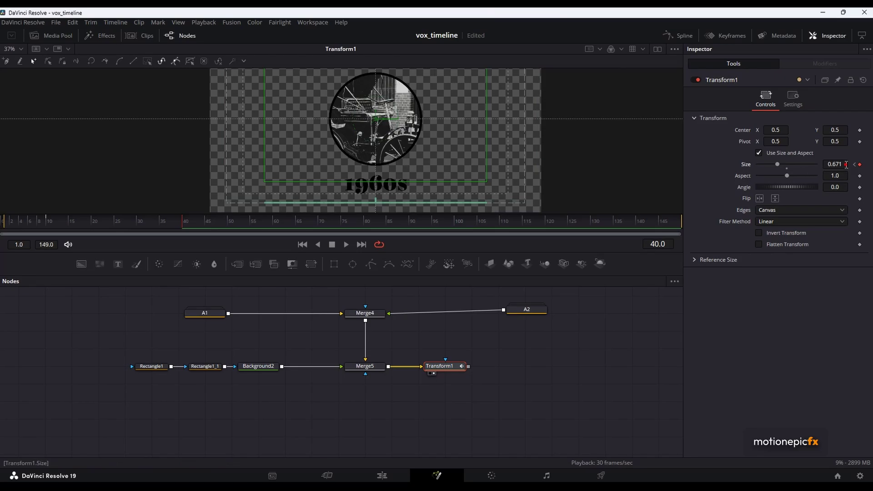
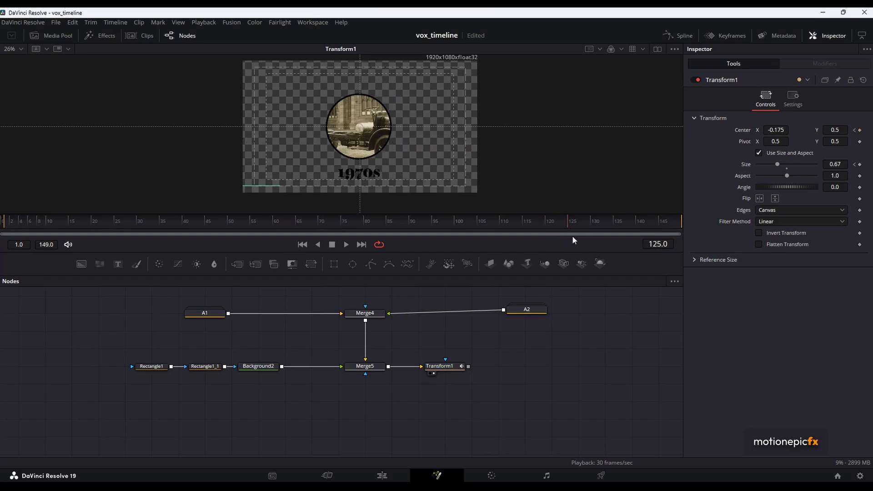
# Set Merge5's Edges to Wrap and check the repeated line and ticks at frame 110.
pyautogui.scroll(2, 364, 184)
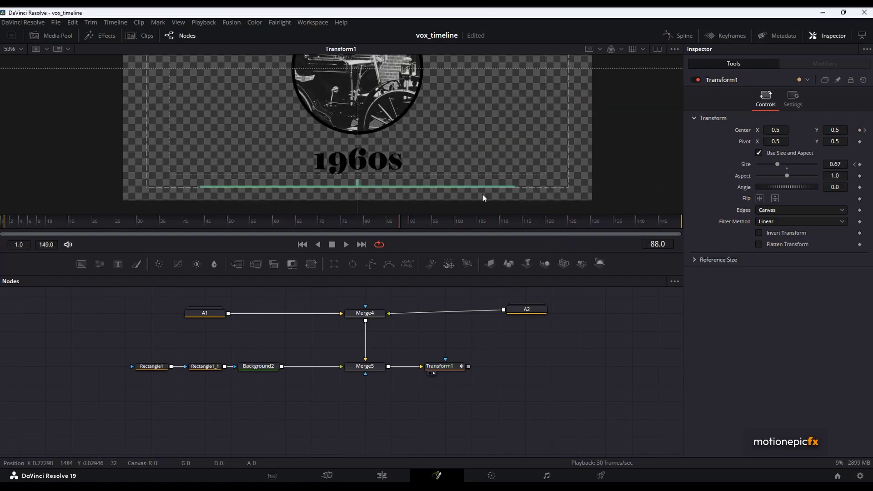
pyautogui.click(368, 367)
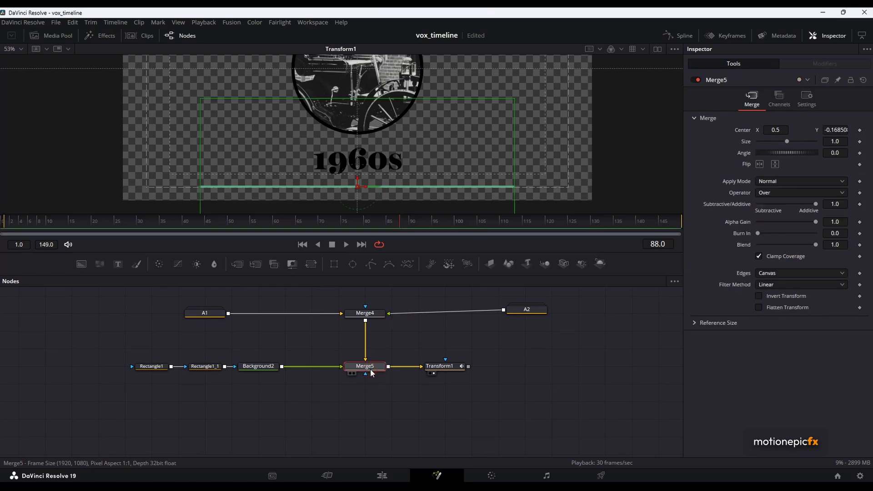
pyautogui.click(765, 274)
pyautogui.click(766, 296)
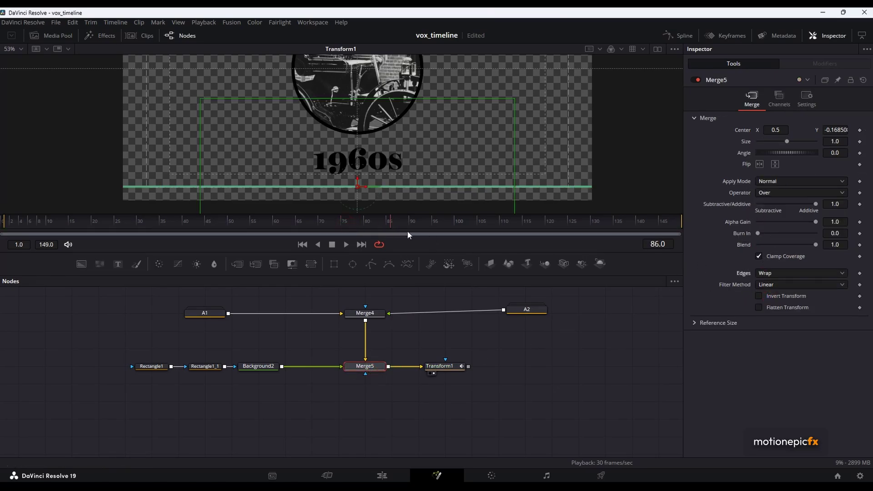
pyautogui.moveTo(408, 236); pyautogui.dragTo(501, 239)
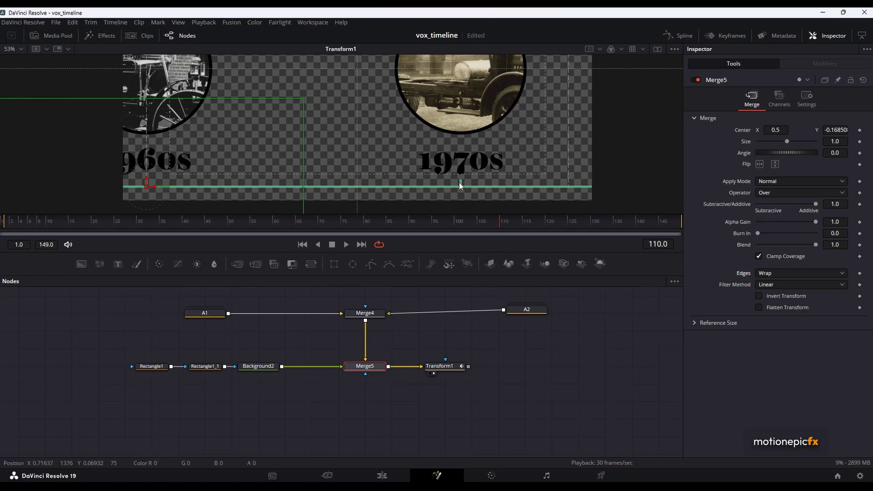
pyautogui.moveTo(377, 196)
pyautogui.mouseDown()
pyautogui.moveTo(376, 211)
pyautogui.moveTo(381, 180)
pyautogui.moveTo(380, 189)
pyautogui.mouseUp()
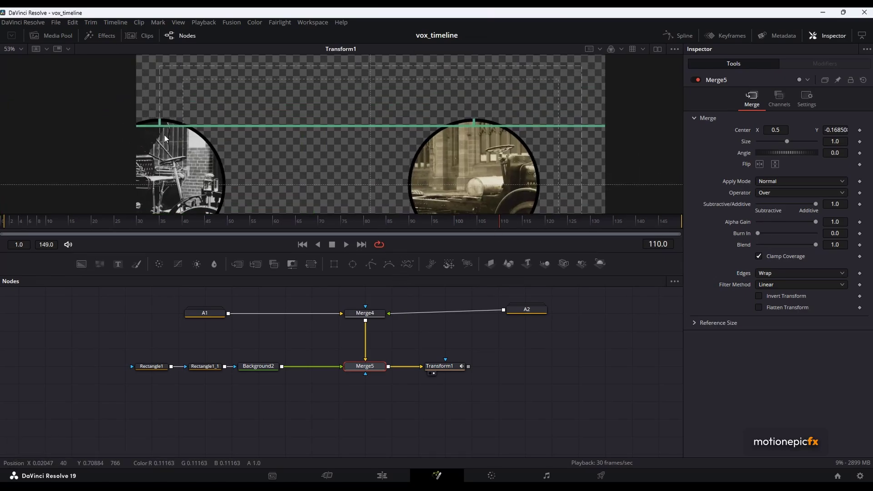
# Mask Merge5 with a new Rectangle around the lower line, width about 2.886, height about 0.449 and Center Y about -0.06.
pyautogui.click(340, 400)
pyautogui.moveTo(334, 265); pyautogui.dragTo(366, 373)
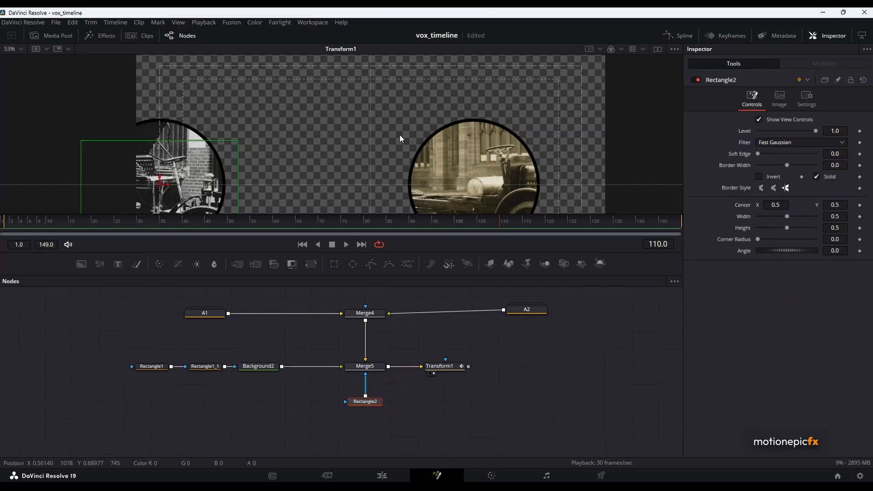
pyautogui.scroll(-5, 399, 135)
pyautogui.moveTo(360, 147); pyautogui.dragTo(454, 154)
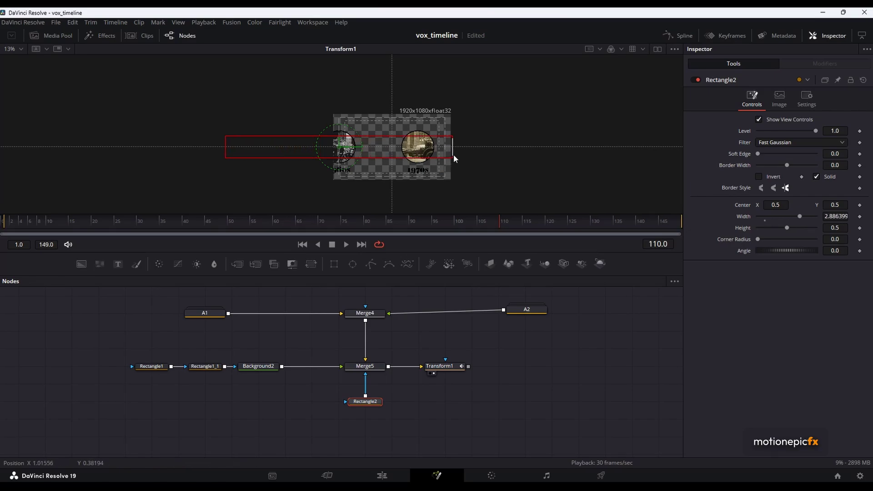
pyautogui.moveTo(342, 137); pyautogui.dragTo(341, 170)
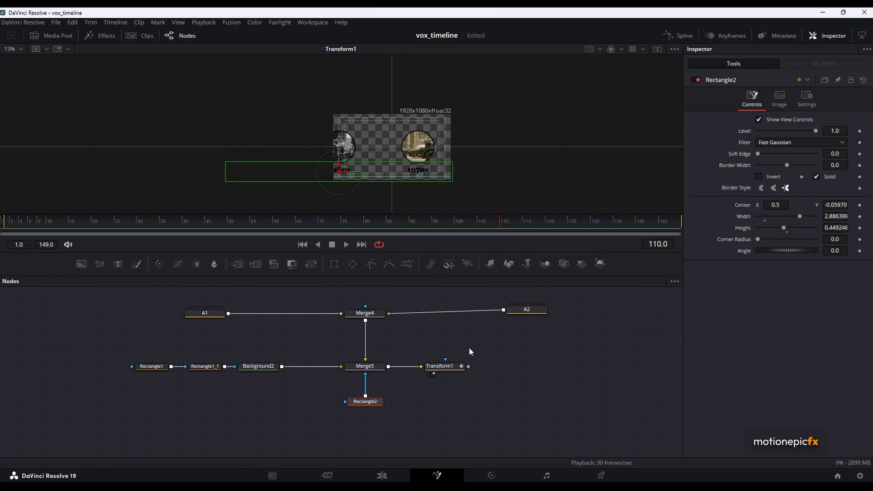
# Play back the animation to check how far the masked green line extends beneath the two photos.
pyautogui.click(502, 361)
pyautogui.moveTo(236, 222); pyautogui.dragTo(146, 230)
pyautogui.press('space')
pyautogui.rightClick(402, 137)
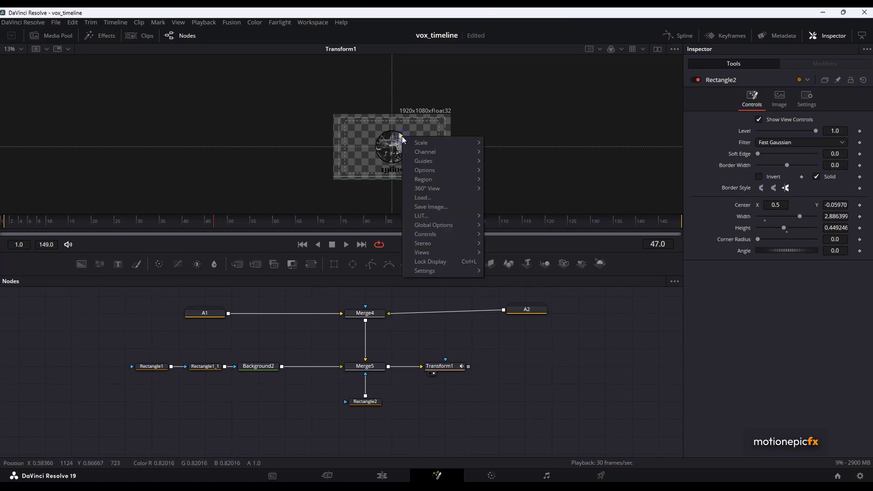
pyautogui.press('Escape')
pyautogui.scroll(2, 397, 157)
pyautogui.moveTo(397, 157); pyautogui.dragTo(383, 154)
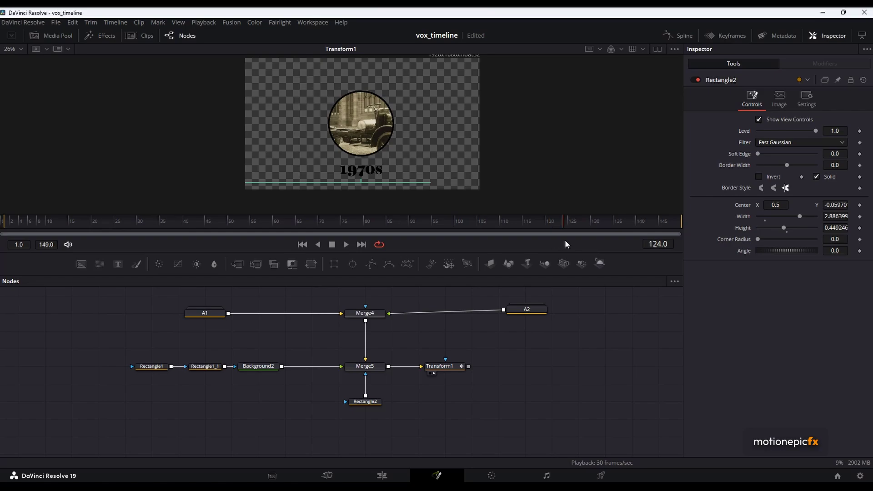
pyautogui.press('space')
# Widen the Rectangle2 mask to about 3.58 so the green line spans the full frame beneath the 1970s photo.
pyautogui.click(362, 401)
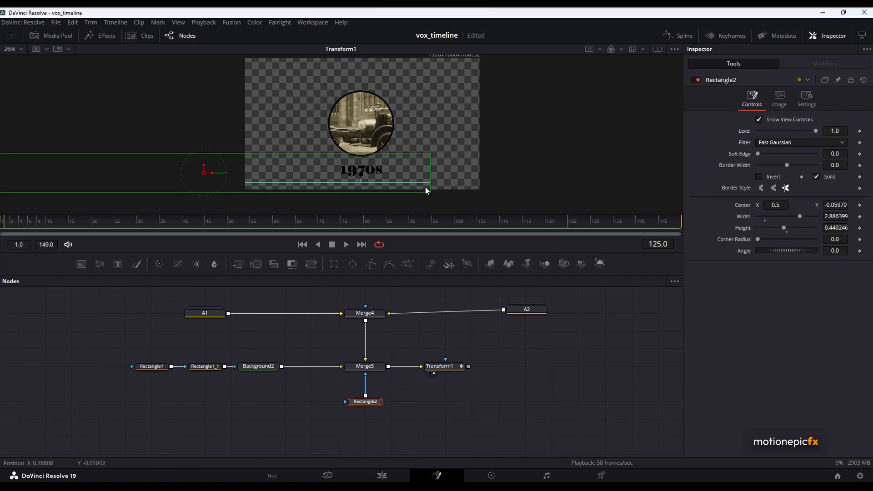
pyautogui.moveTo(432, 176); pyautogui.dragTo(484, 176)
pyautogui.click(499, 341)
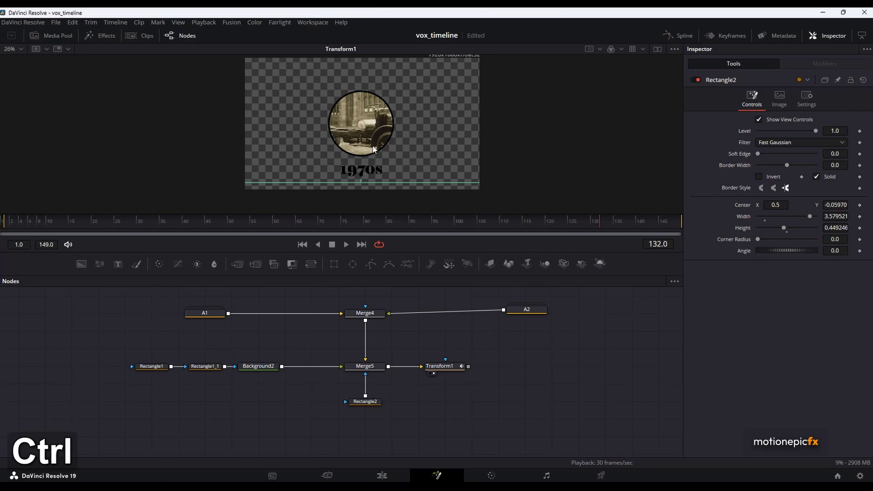
# Move group A1 farther above the other nodes and expand it to reach its internal nodes.
pyautogui.scroll(-2, 375, 150)
pyautogui.middleClick(348, 338)
pyautogui.middleClick(351, 340)
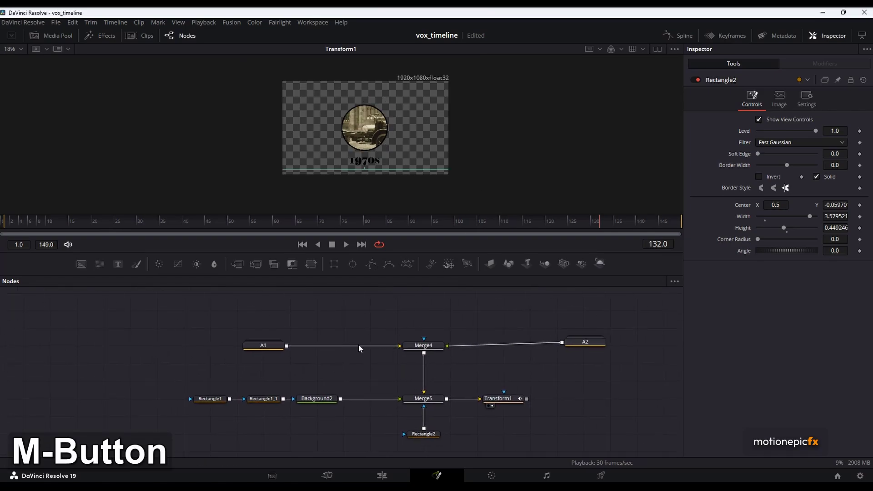
pyautogui.click(82, 229)
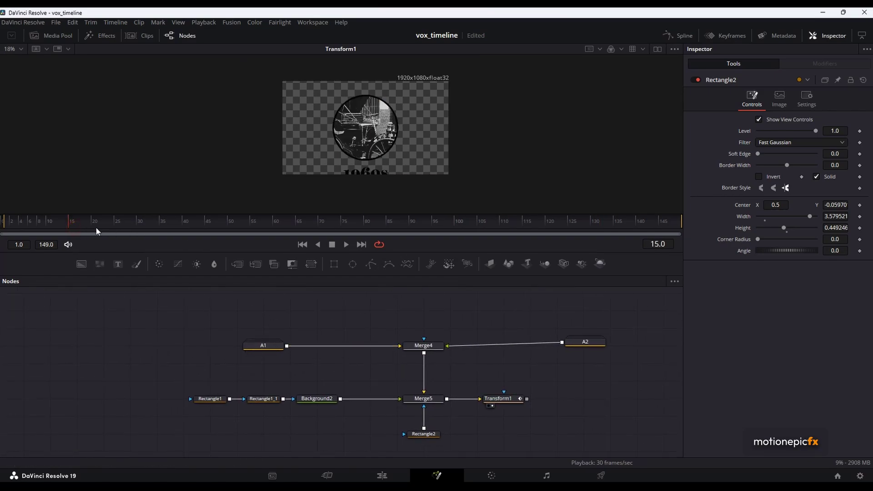
pyautogui.click(3, 225)
pyautogui.click(49, 226)
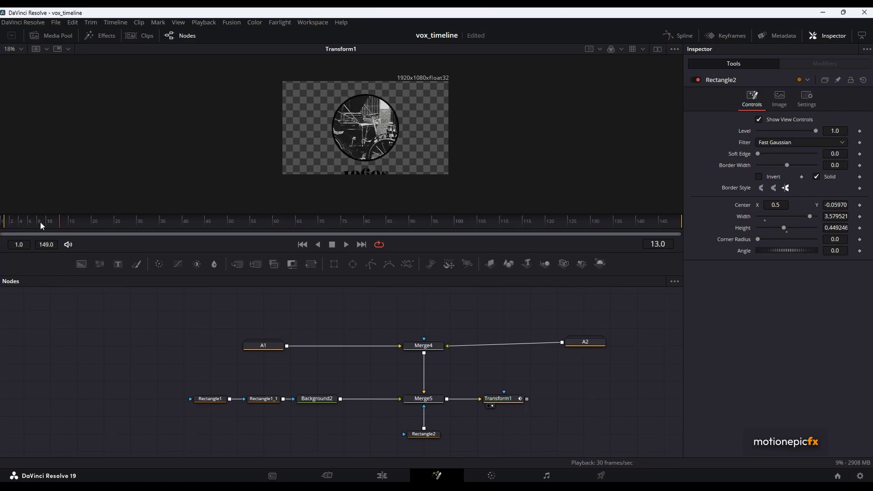
pyautogui.click(11, 225)
pyautogui.moveTo(266, 349); pyautogui.dragTo(269, 302)
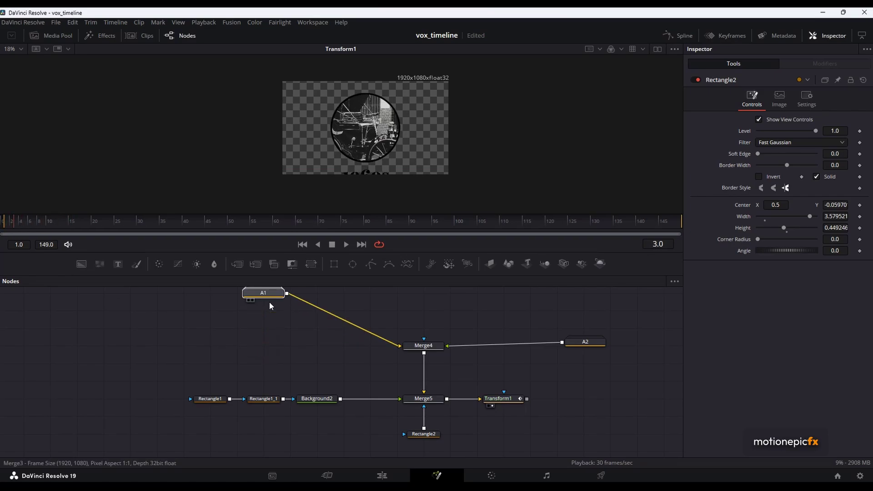
pyautogui.middleClick(269, 302)
pyautogui.doubleClick(285, 342)
pyautogui.middleClick(286, 347)
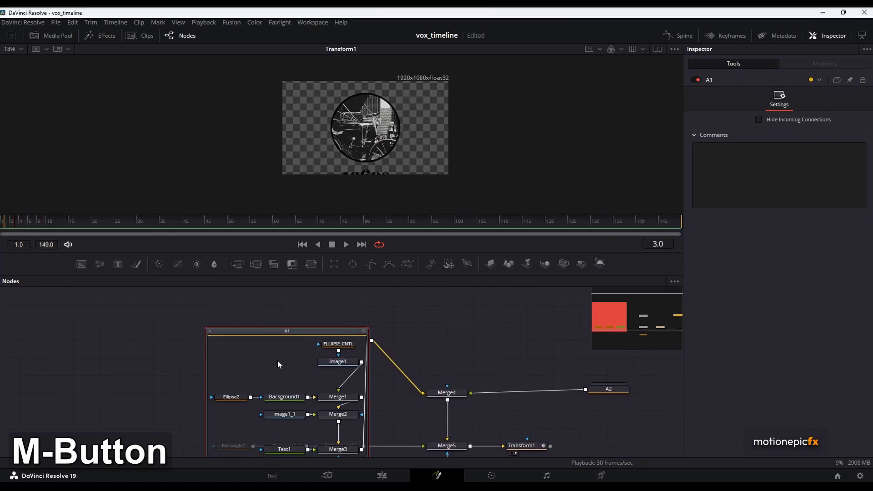
pyautogui.middleClick(321, 349)
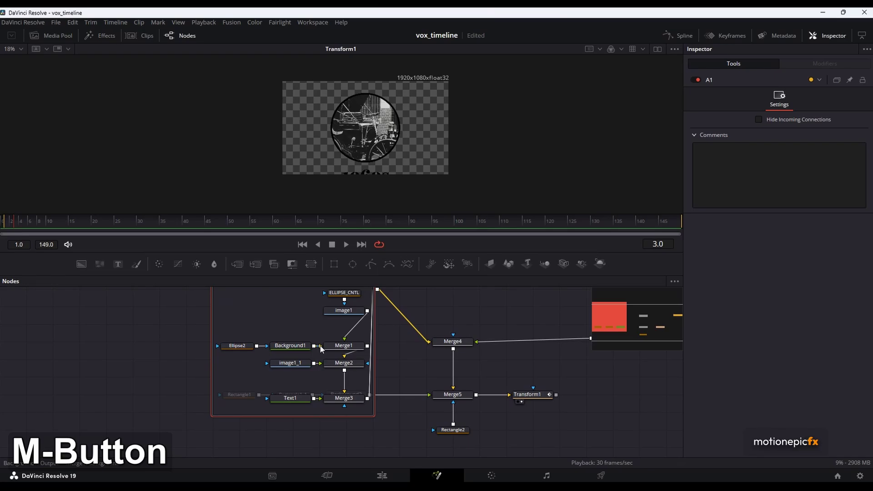
# Rename Merge2 inside group A1 as BLEND.
pyautogui.click(342, 363)
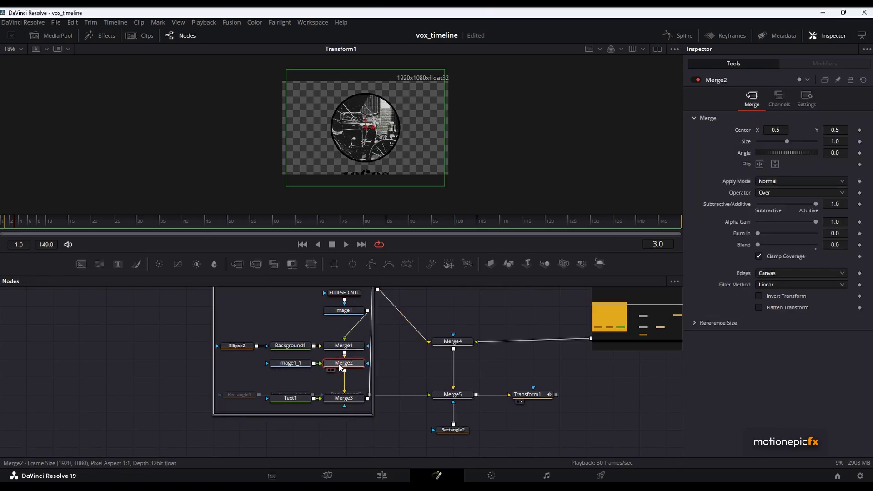
pyautogui.press('F2')
pyautogui.write('BLEND')
pyautogui.press('Return')
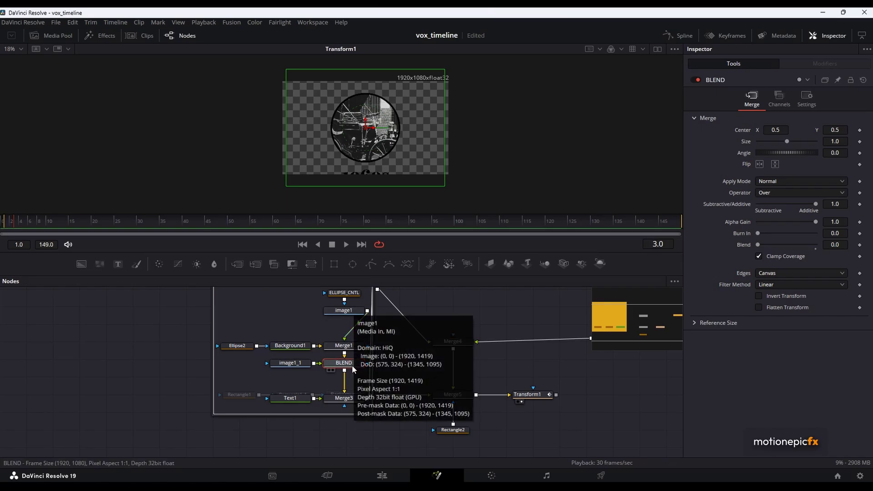
# Keyframe the BLEND node's Blend from 0.0 at frame 10 to 1.0 at frame 15 and check the fade between them.
pyautogui.moveTo(42, 223); pyautogui.dragTo(48, 222)
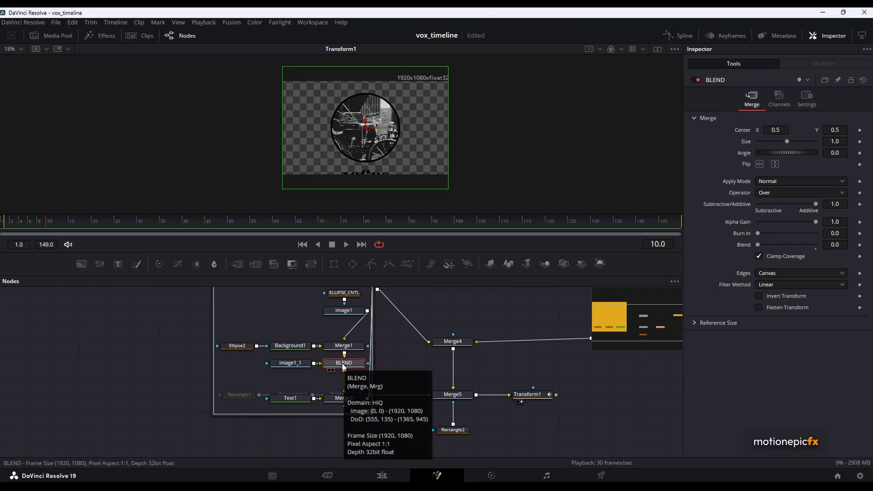
pyautogui.click(860, 245)
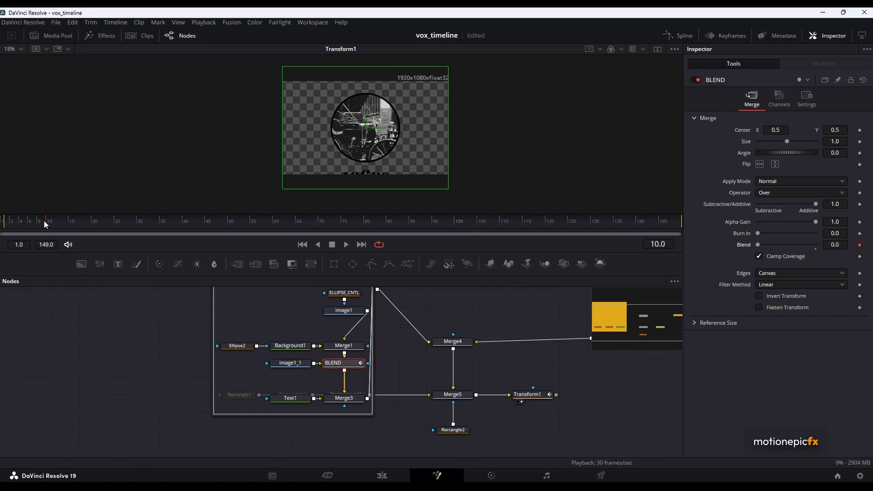
pyautogui.moveTo(50, 220); pyautogui.dragTo(70, 225)
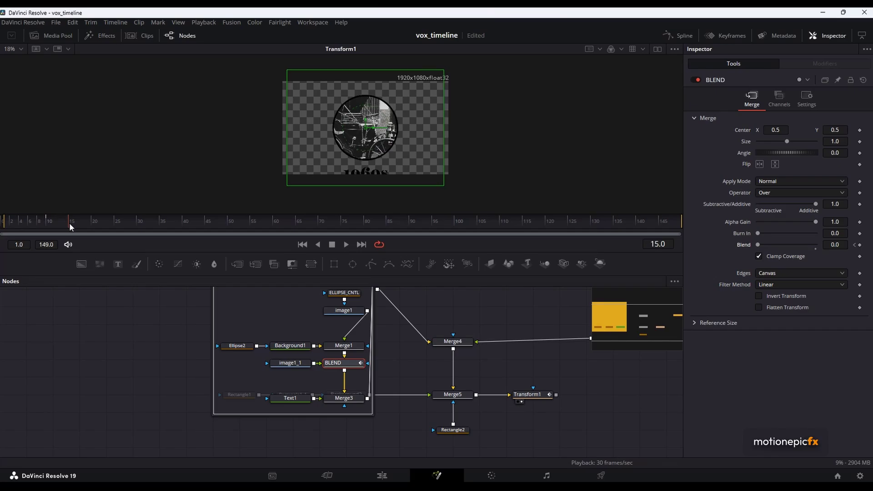
pyautogui.moveTo(758, 245); pyautogui.dragTo(818, 249)
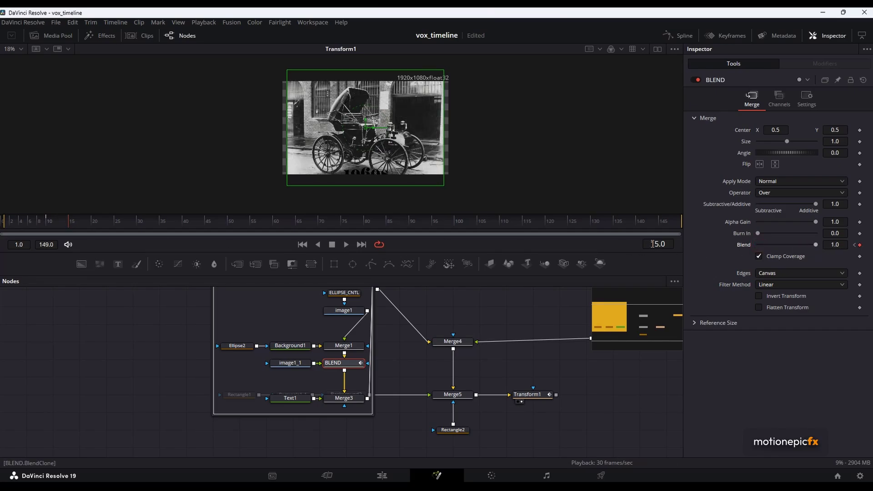
pyautogui.click(50, 223)
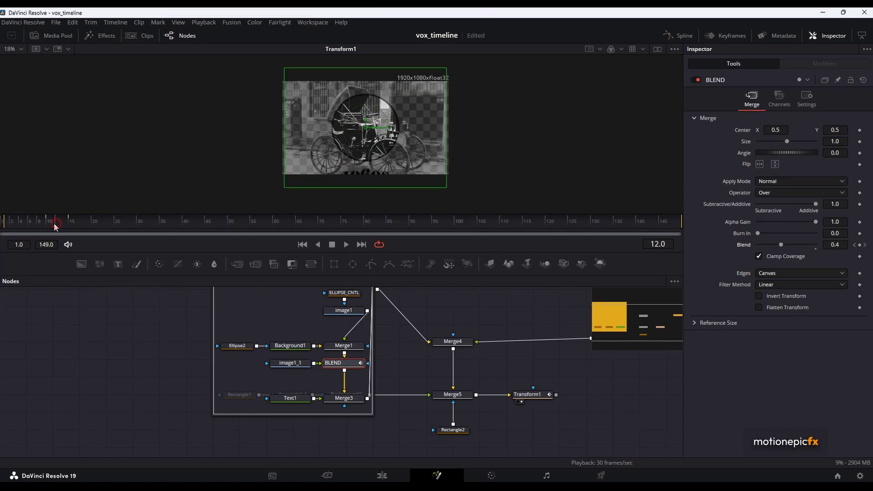
# Reverse the BLEND fade by keyframing Blend at 1.0 on frame 10 and 0.0 on frame 15, and play the animation.
pyautogui.moveTo(758, 246); pyautogui.dragTo(815, 249)
pyautogui.click(71, 218)
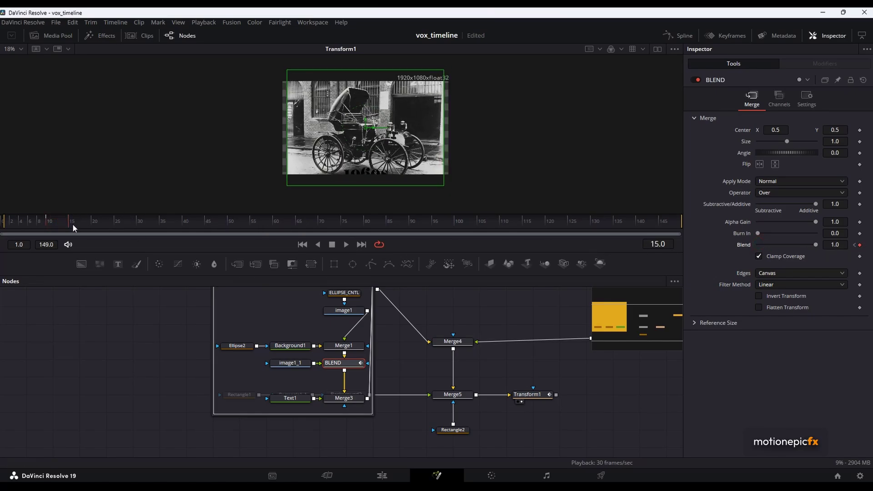
pyautogui.moveTo(823, 247); pyautogui.dragTo(751, 248)
pyautogui.press('space')
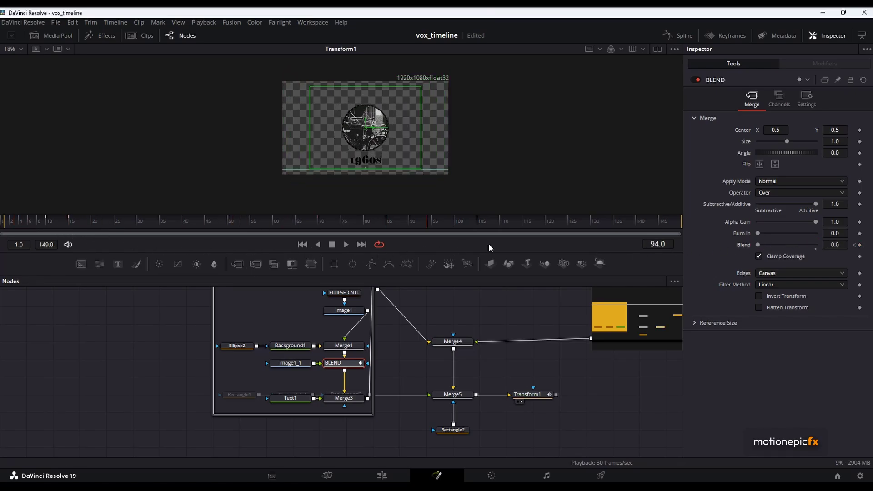
pyautogui.press('space')
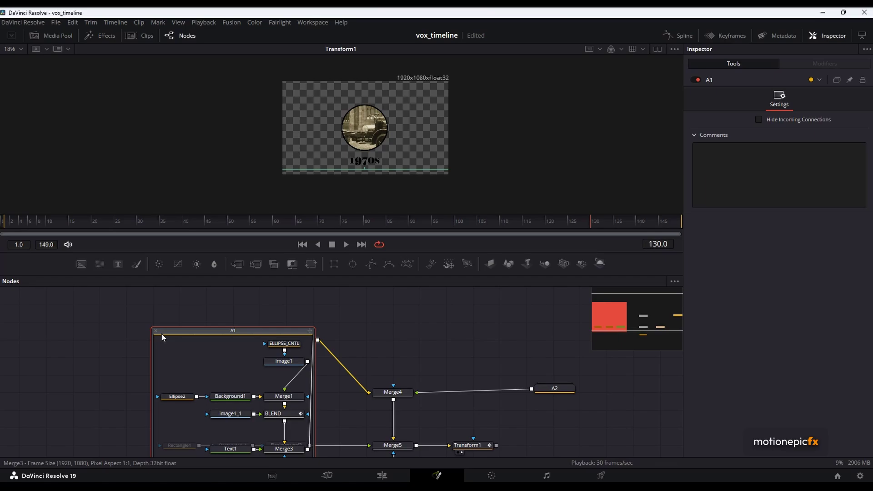
# Collapse group A1 and move it level with Merge4.
pyautogui.click(157, 332)
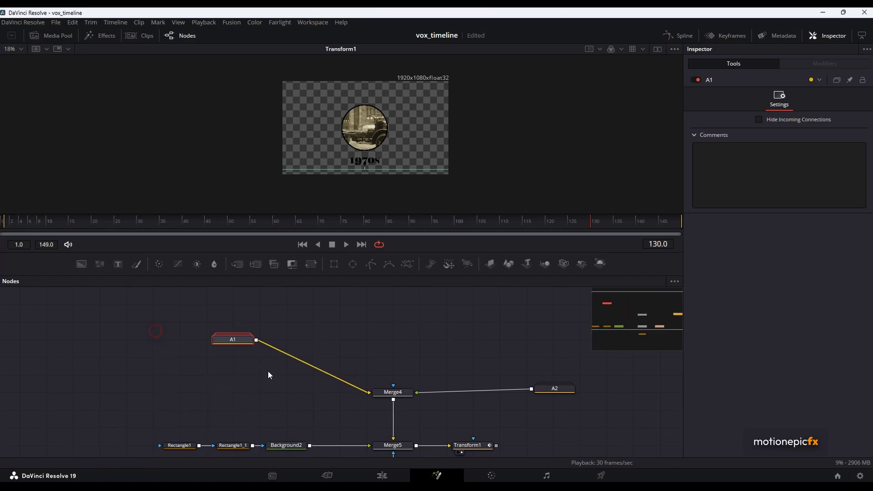
pyautogui.moveTo(238, 344); pyautogui.dragTo(284, 395)
pyautogui.middleClick(388, 458)
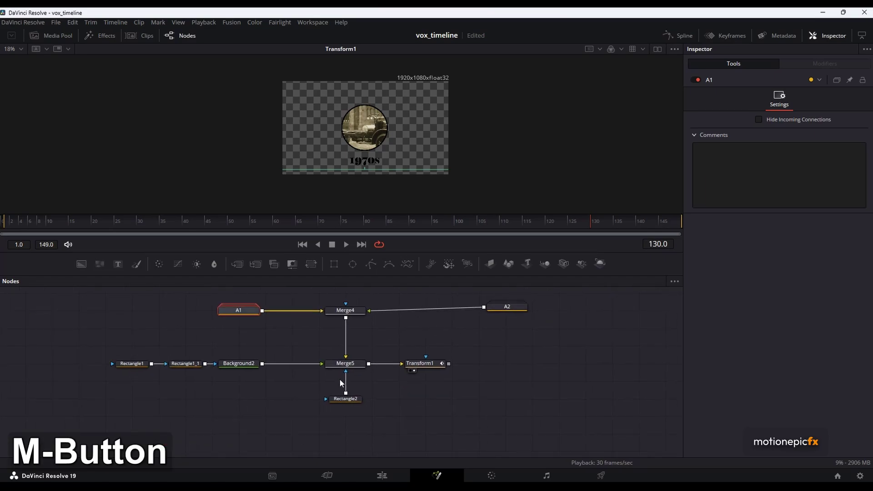
pyautogui.moveTo(340, 380); pyautogui.dragTo(282, 368)
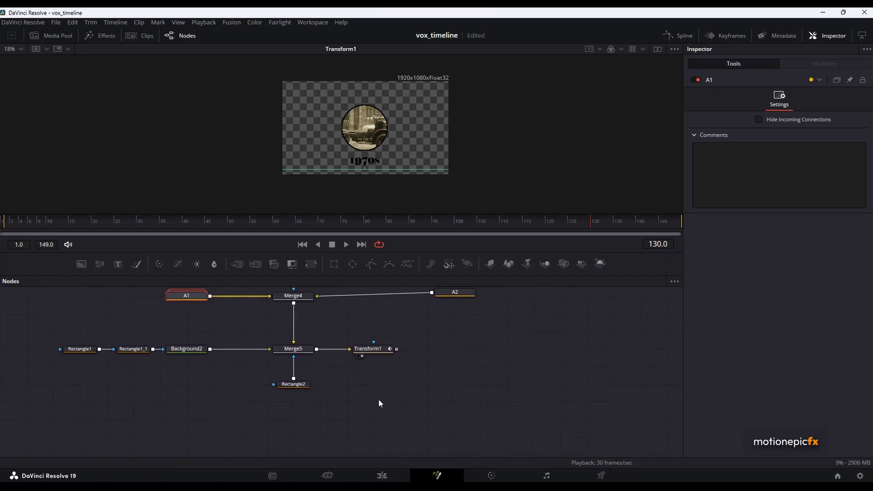
pyautogui.moveTo(380, 403); pyautogui.dragTo(384, 355)
# Move groups A1 and A2 symmetrically above Merge4 and merge a new Background node over Transform1's output.
pyautogui.moveTo(81, 264); pyautogui.dragTo(258, 444)
pyautogui.moveTo(182, 320); pyautogui.dragTo(199, 302)
pyautogui.moveTo(360, 323); pyautogui.dragTo(360, 305)
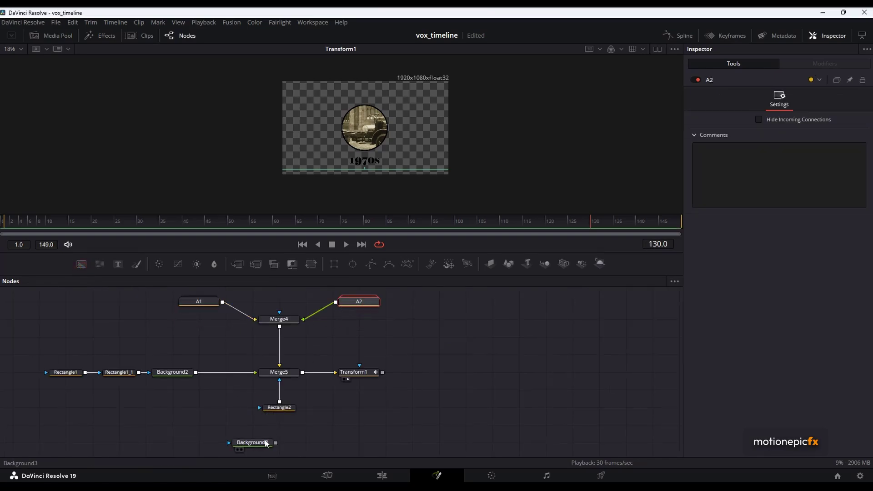
pyautogui.moveTo(265, 440); pyautogui.dragTo(382, 373)
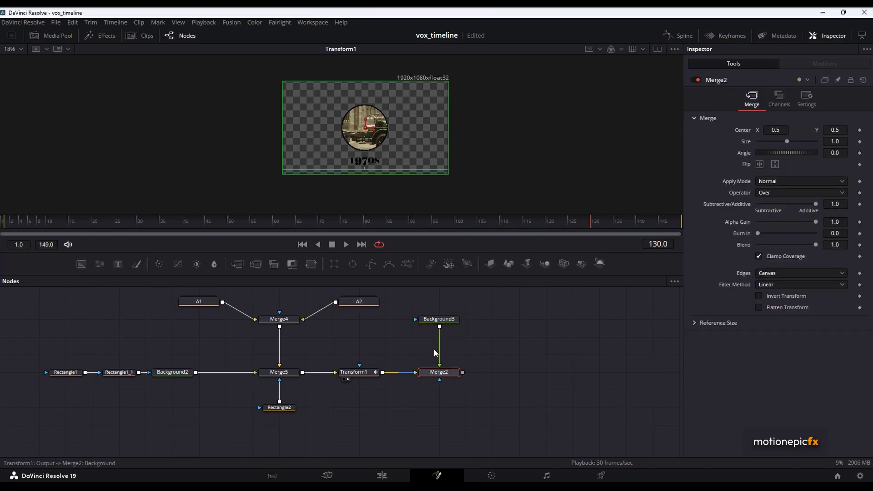
# Set the Background3 colour to light grey #dddddd.
pyautogui.click(439, 319)
pyautogui.click(783, 173)
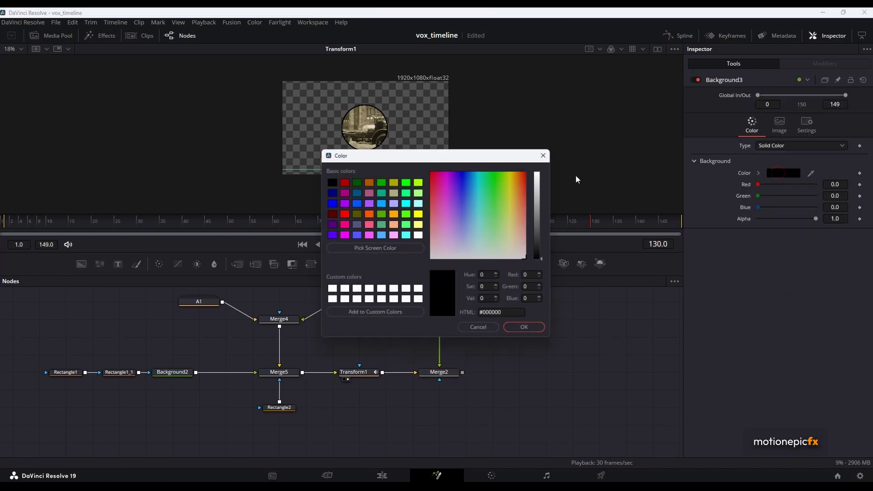
pyautogui.click(545, 187)
pyautogui.moveTo(545, 188); pyautogui.dragTo(545, 184)
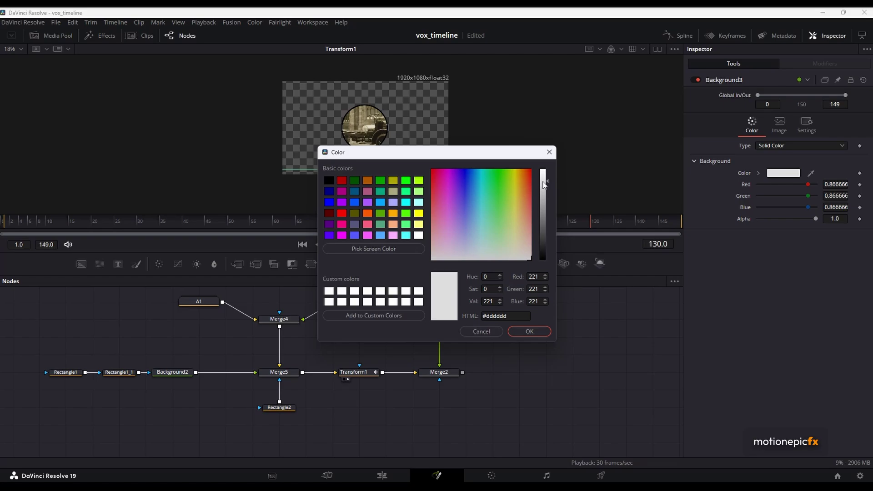
pyautogui.click(528, 331)
# Insert a Grid node between Background3 and Merge2.
pyautogui.hotkey('shift', 'space')
pyautogui.write('xf')
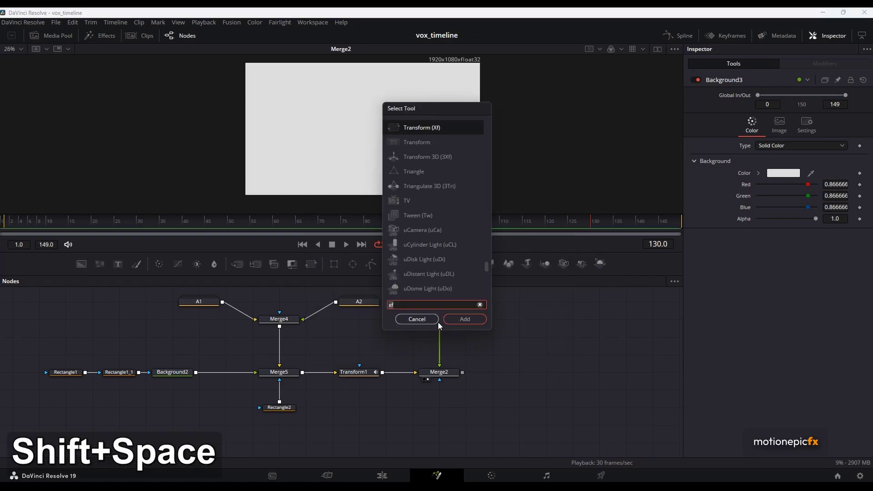
pyautogui.write('grid')
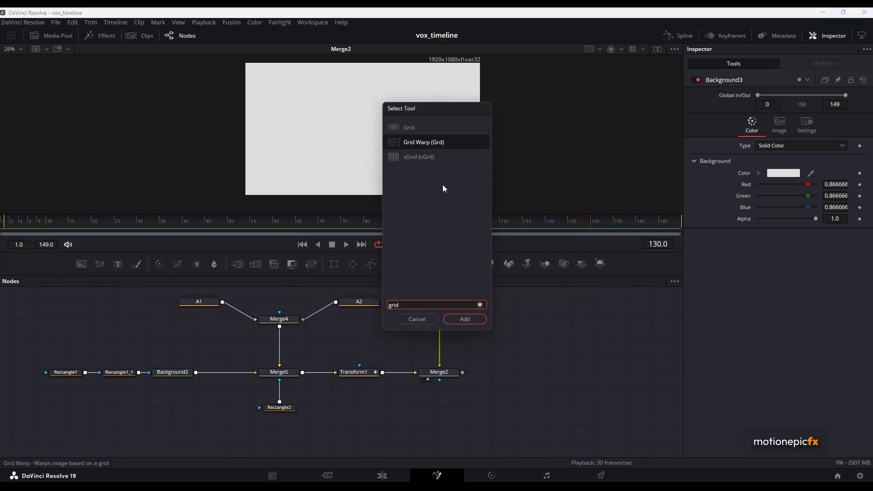
pyautogui.click(413, 129)
pyautogui.moveTo(417, 112); pyautogui.dragTo(568, 136)
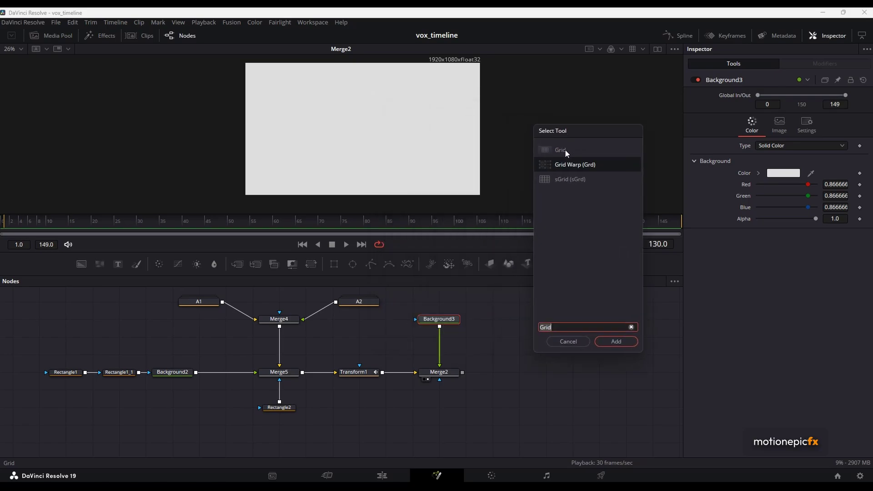
pyautogui.doubleClick(557, 149)
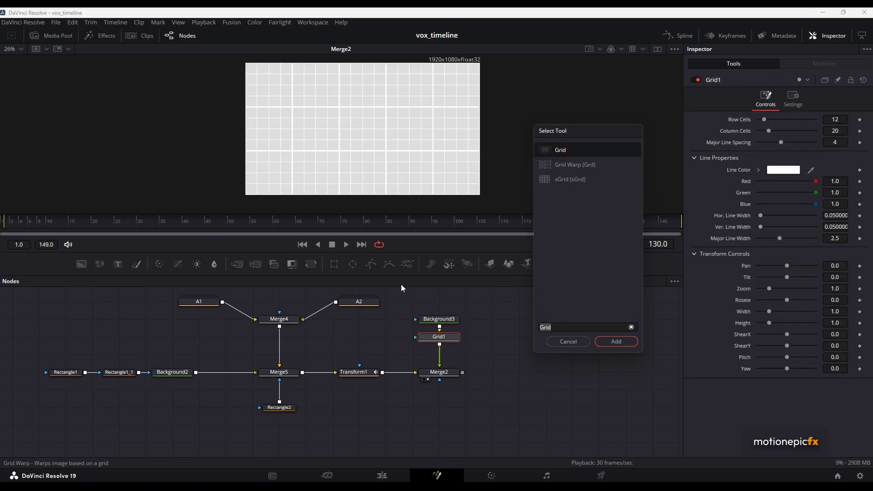
pyautogui.click(569, 342)
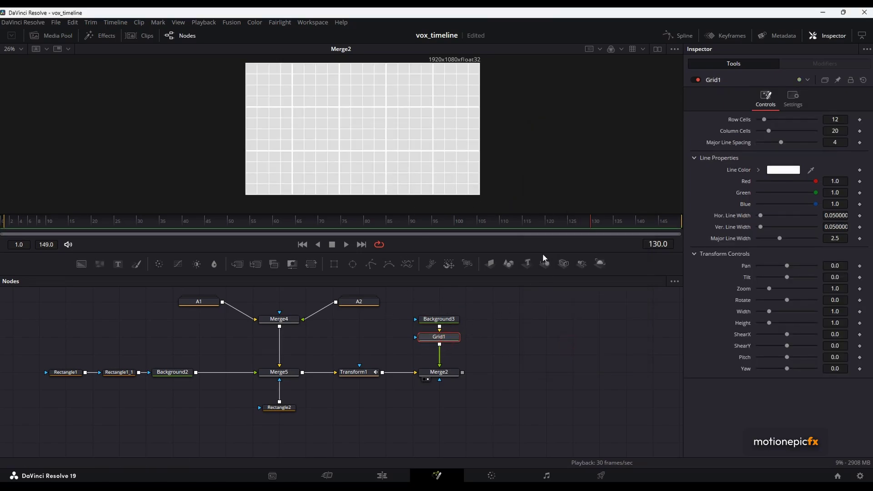
# Set Grid1's line colour to grey #cbcbcb and its Major Line Spacing to 0.
pyautogui.click(788, 173)
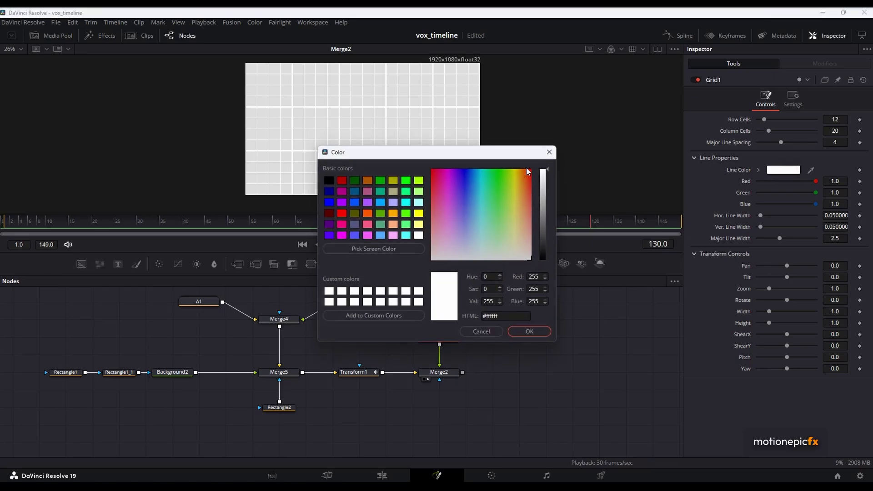
pyautogui.click(481, 331)
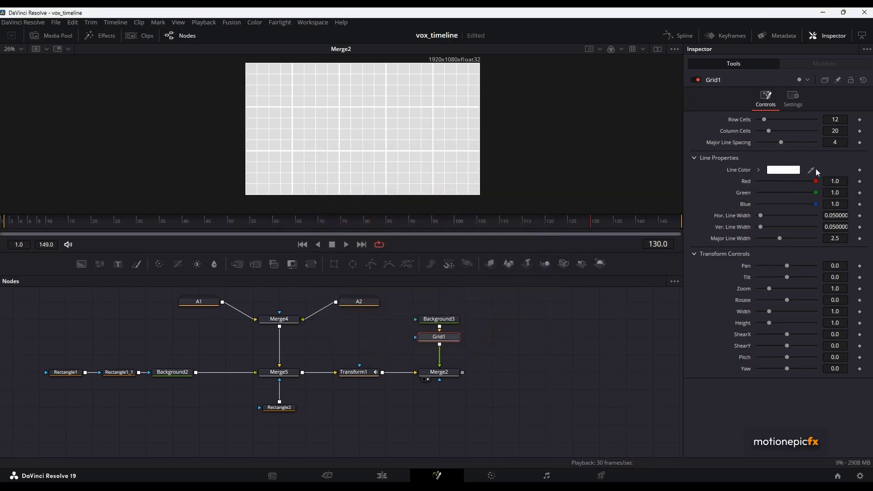
pyautogui.moveTo(811, 170); pyautogui.dragTo(480, 112)
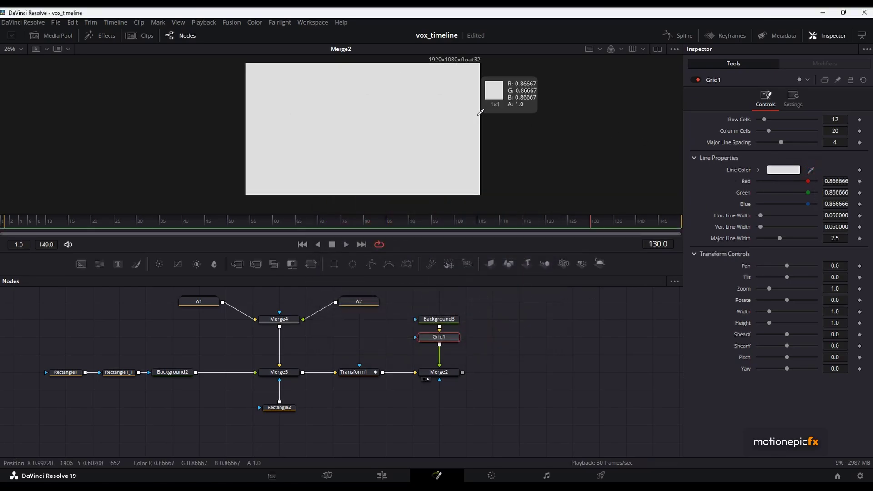
pyautogui.click(787, 171)
pyautogui.moveTo(548, 182); pyautogui.dragTo(548, 188)
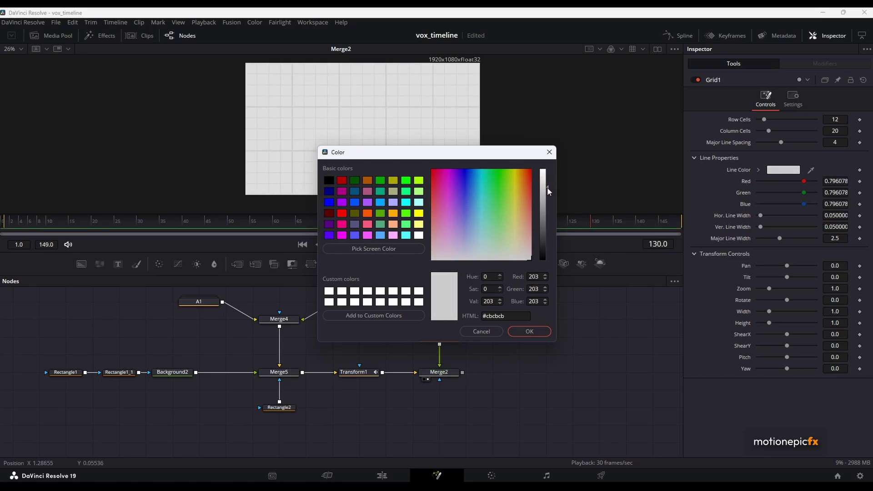
pyautogui.click(529, 332)
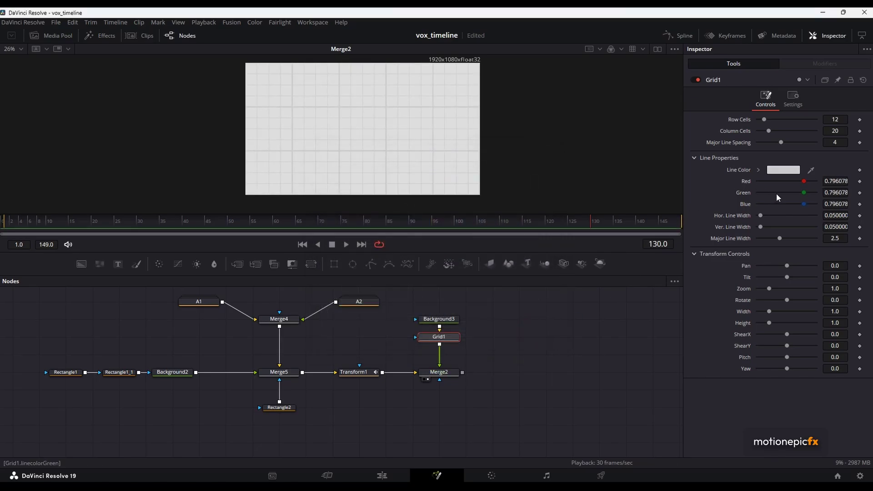
pyautogui.moveTo(782, 143); pyautogui.dragTo(658, 140)
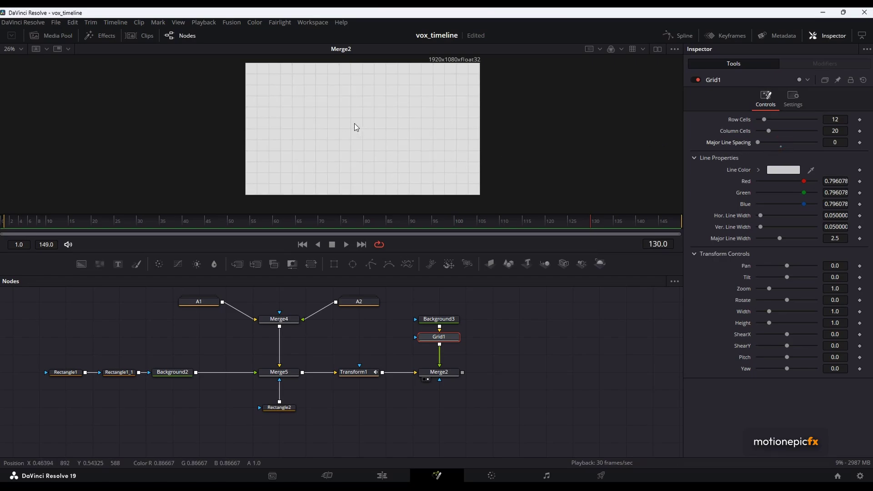
pyautogui.click(519, 359)
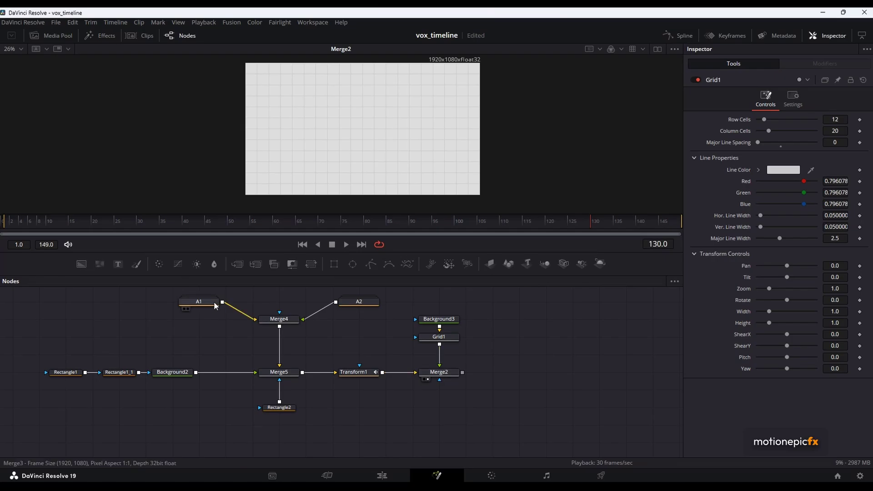
# Merge a new Fast Noise node over Merge2's output and show the resulting Merge6 in the viewer.
pyautogui.click(431, 373)
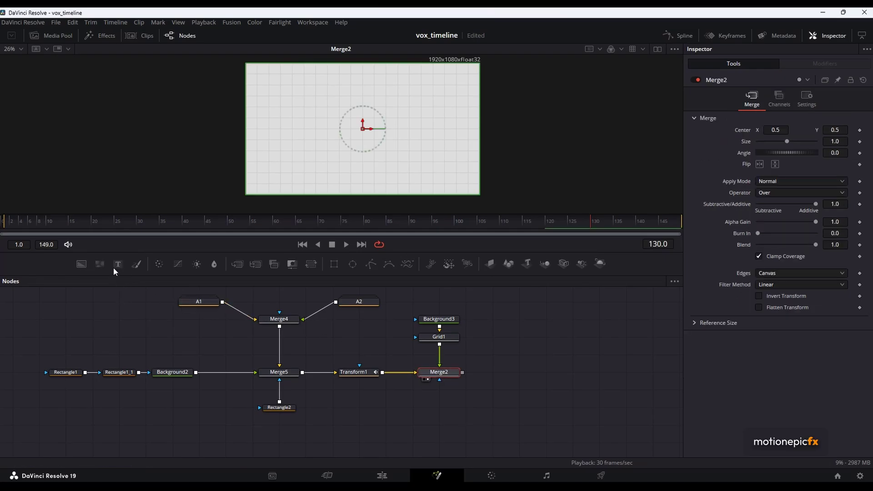
pyautogui.moveTo(100, 264); pyautogui.dragTo(464, 374)
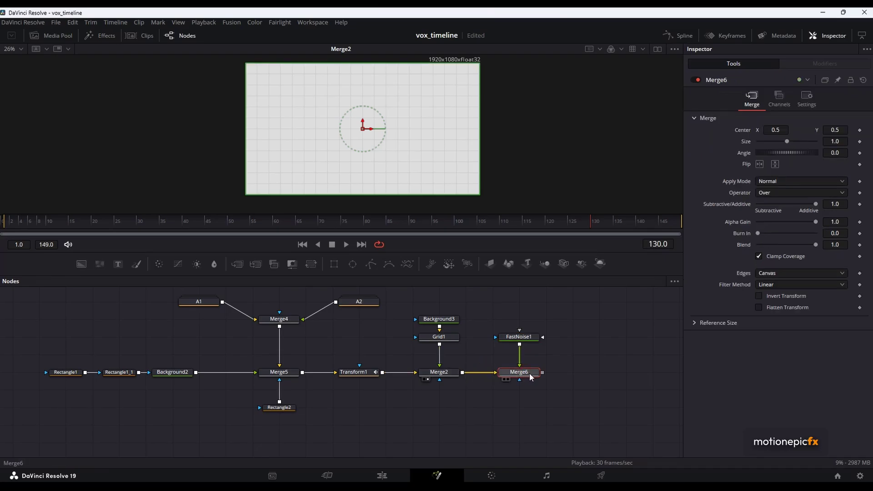
pyautogui.press('1')
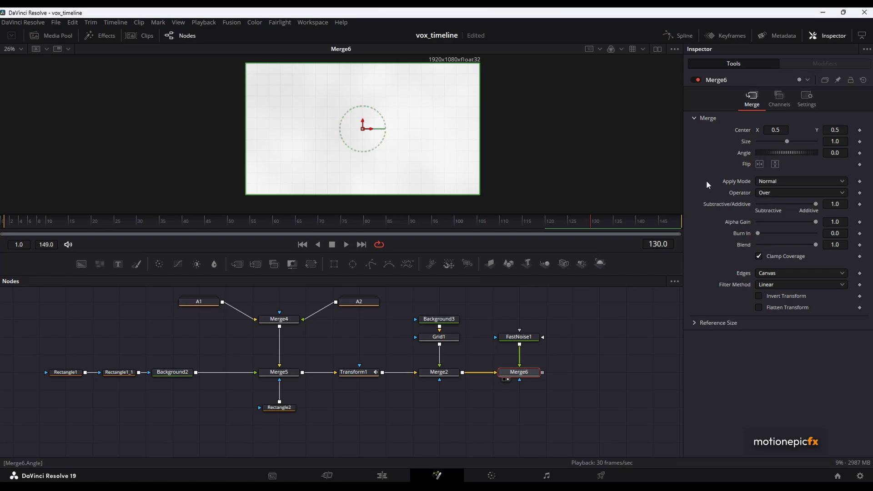
# Set FastNoise1's Detail to 10.0 and enable Discontinuous, undoing the trial changes to the other noise settings.
pyautogui.click(518, 337)
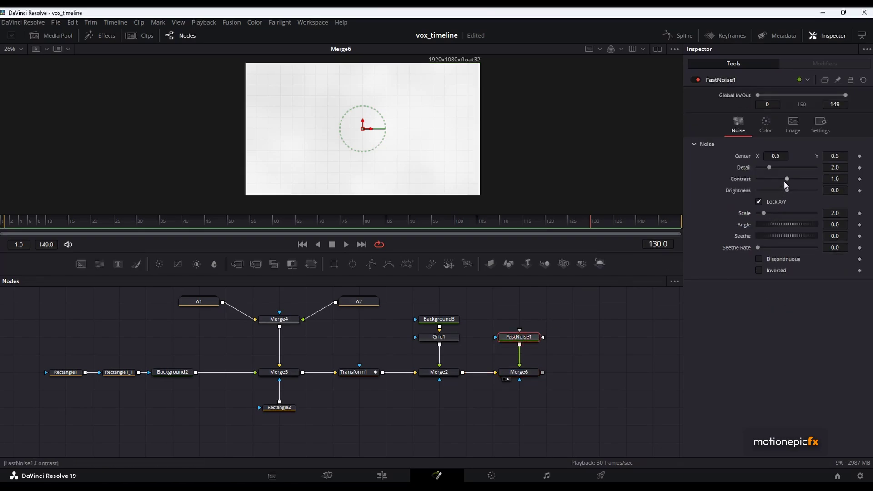
pyautogui.moveTo(787, 179); pyautogui.dragTo(820, 173)
pyautogui.hotkey('ctrl', 'z')
pyautogui.scroll(3, 414, 136)
pyautogui.scroll(-1, 414, 136)
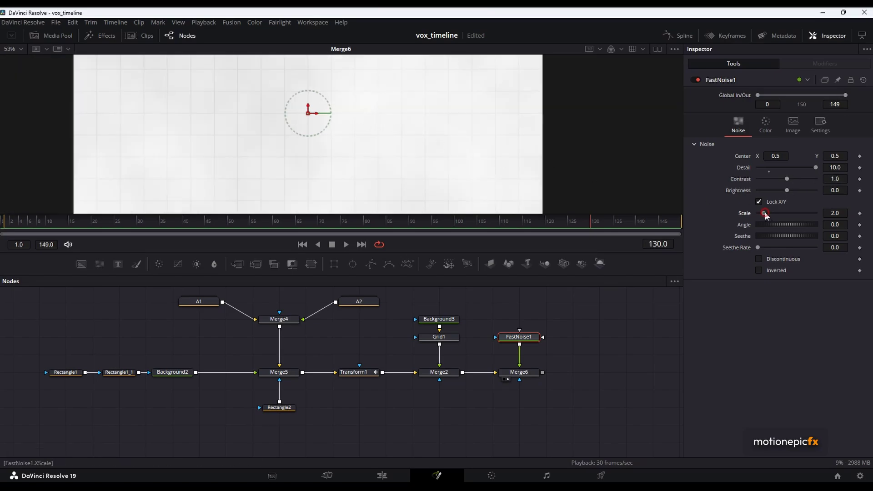
pyautogui.hotkey('ctrl', 'z')
pyautogui.click(759, 259)
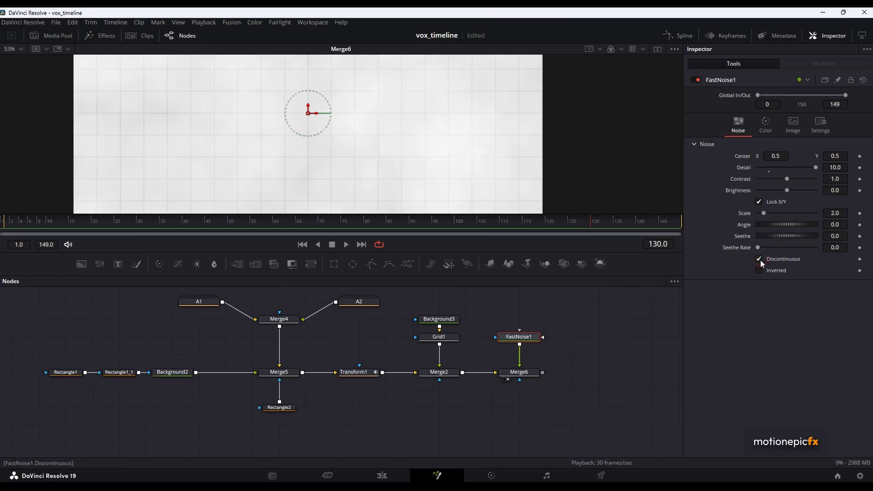
# Try Merge6's apply modes from Screen through Geometric and reset the mode to Normal.
pyautogui.click(528, 373)
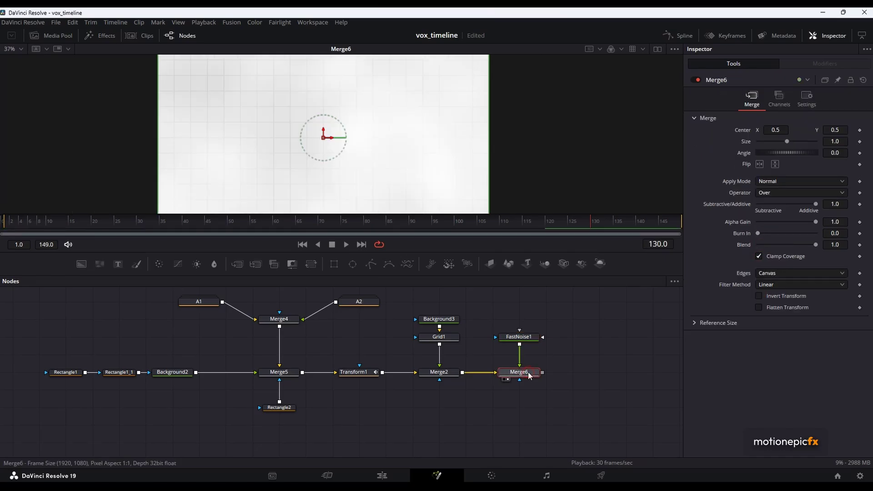
pyautogui.click(773, 181)
pyautogui.click(774, 207)
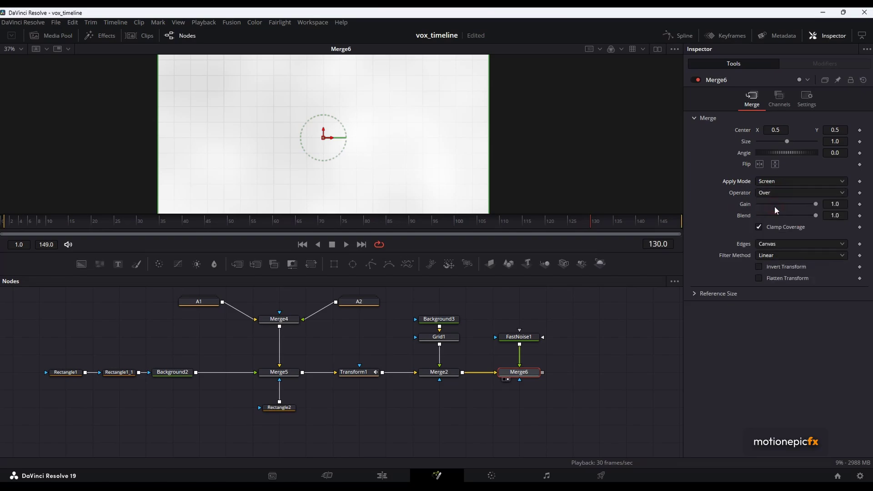
pyautogui.press('Down')
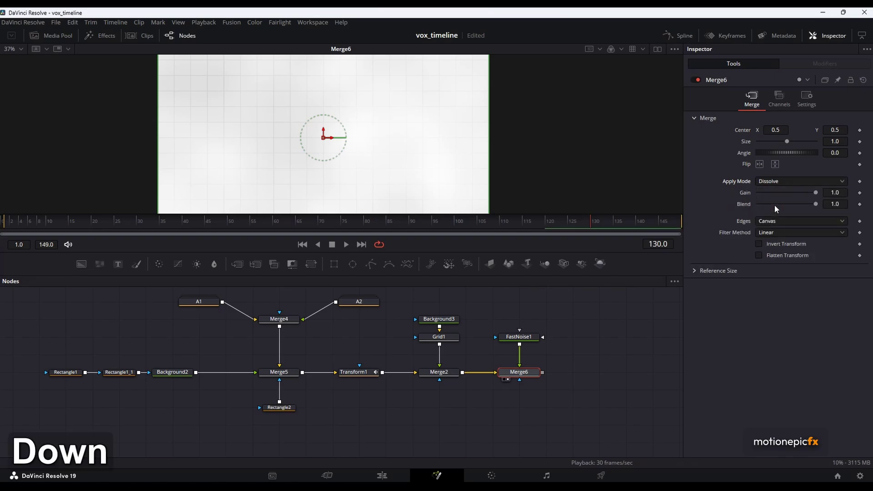
pyautogui.press('Up')
pyautogui.press('Down')
pyautogui.press('Down')
pyautogui.press('Down')
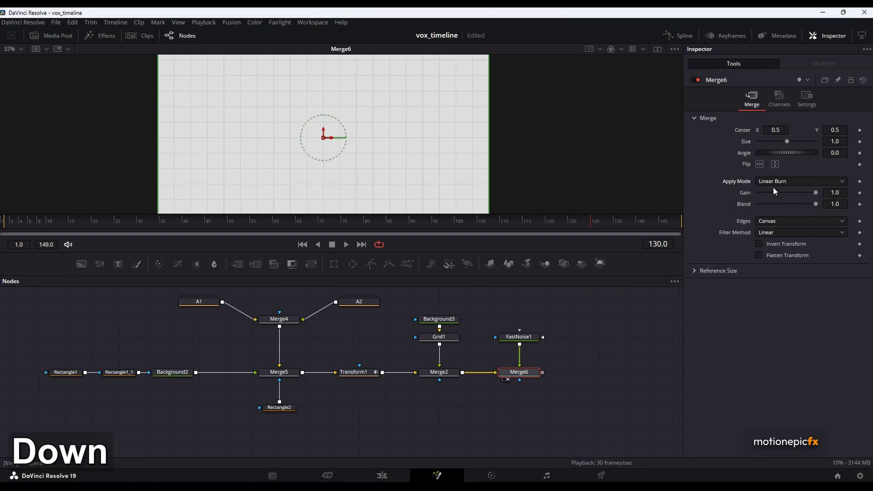
pyautogui.press('Down')
pyautogui.press('Down')
pyautogui.press('Down')
pyautogui.press('Down')
pyautogui.press('Down')
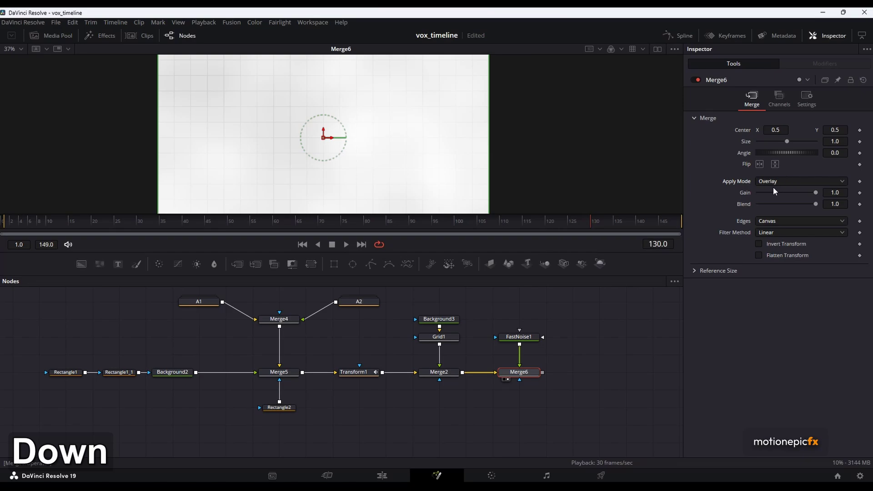
pyautogui.press('Down')
pyautogui.press('Down')
pyautogui.press('Down')
pyautogui.press('Down')
pyautogui.press('Down')
pyautogui.press('Down')
pyautogui.press('Down')
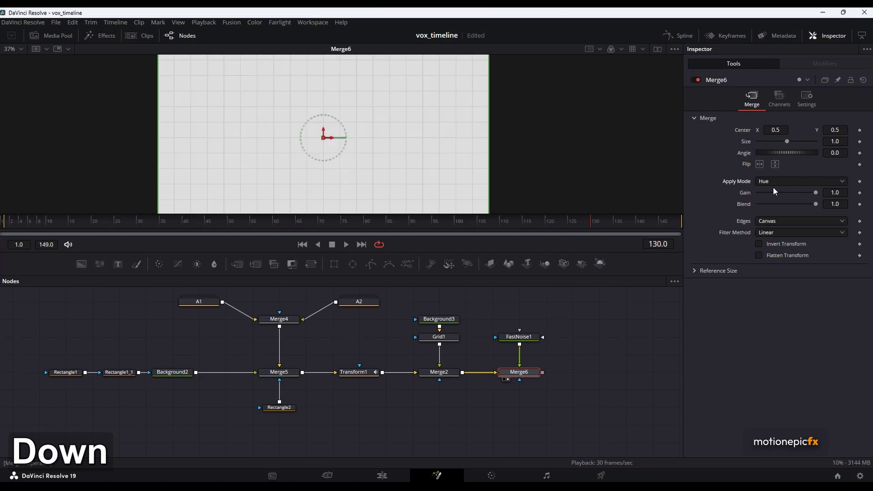
pyautogui.press('Down')
pyautogui.press('Down')
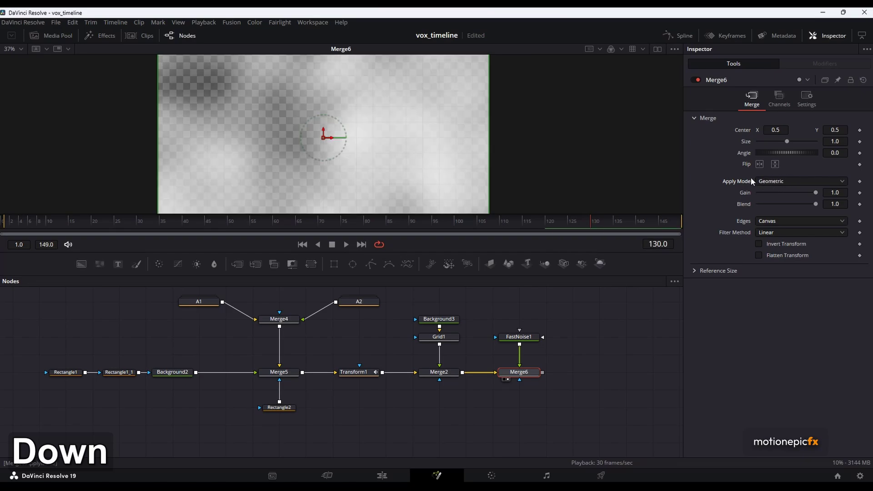
pyautogui.doubleClick(733, 182)
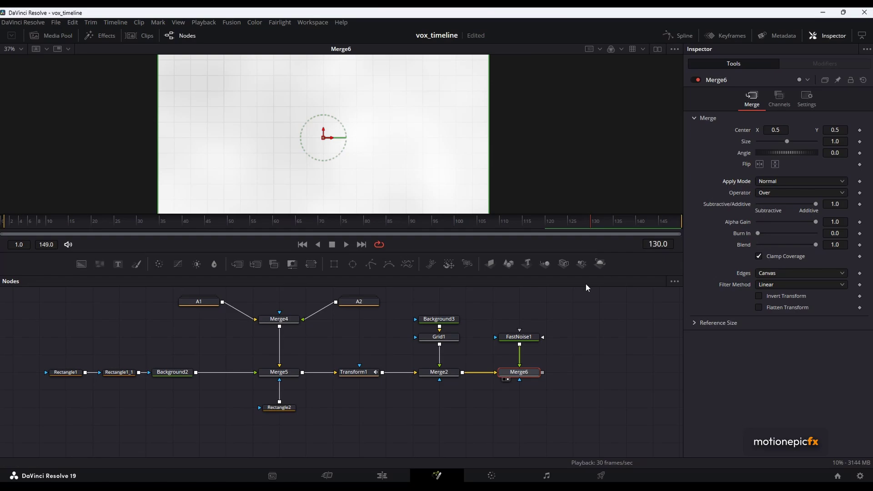
# Mask Grid1 with a new inverted Ellipse, using a soft edge of 0.063 and a width and height of about 0.316.
pyautogui.click(577, 361)
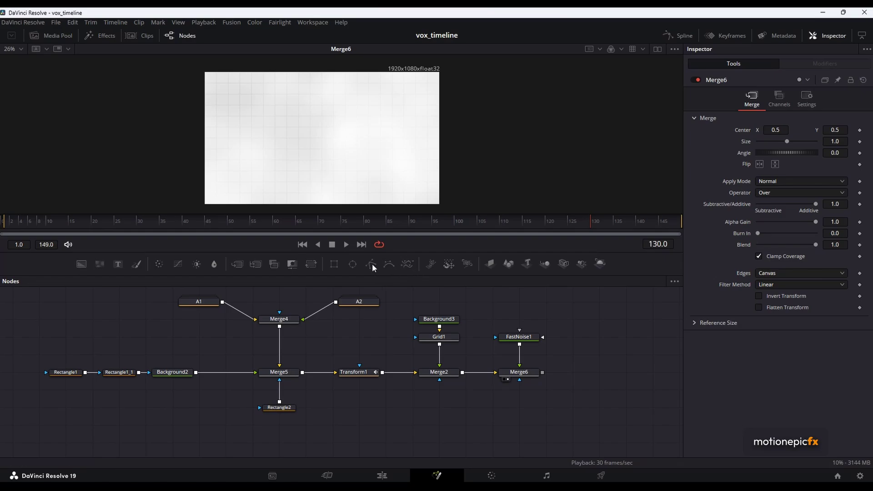
pyautogui.moveTo(354, 266); pyautogui.dragTo(444, 407)
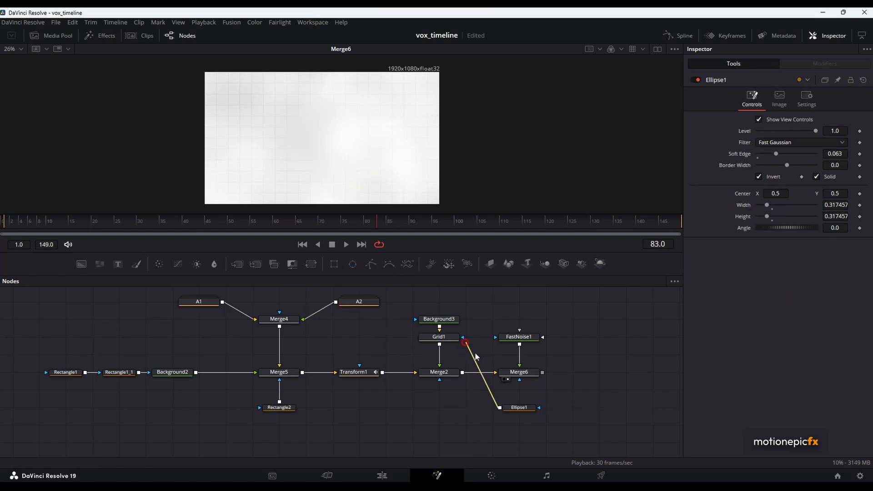
pyautogui.click(503, 414)
pyautogui.moveTo(503, 414); pyautogui.dragTo(421, 342)
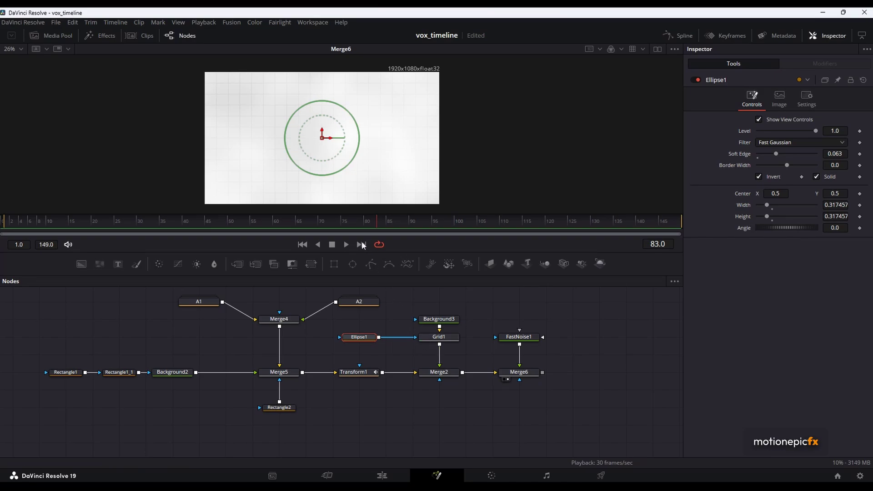
pyautogui.moveTo(353, 172); pyautogui.dragTo(352, 165)
pyautogui.click(597, 358)
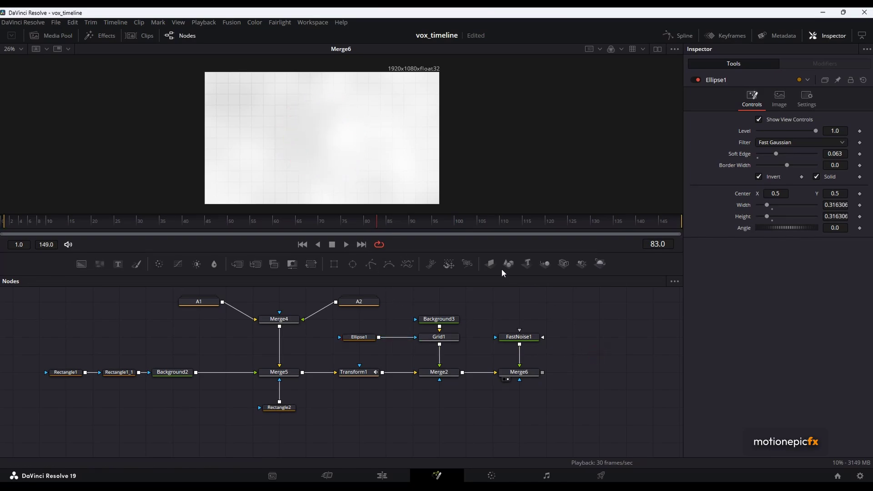
# Swap Merge6's inputs so FastNoise1 is the background and Merge2 the foreground, and scrub the timeline to check.
pyautogui.click(535, 378)
pyautogui.click(528, 350)
pyautogui.moveTo(209, 218); pyautogui.dragTo(186, 225)
pyautogui.moveTo(343, 225); pyautogui.dragTo(515, 221)
pyautogui.click(527, 376)
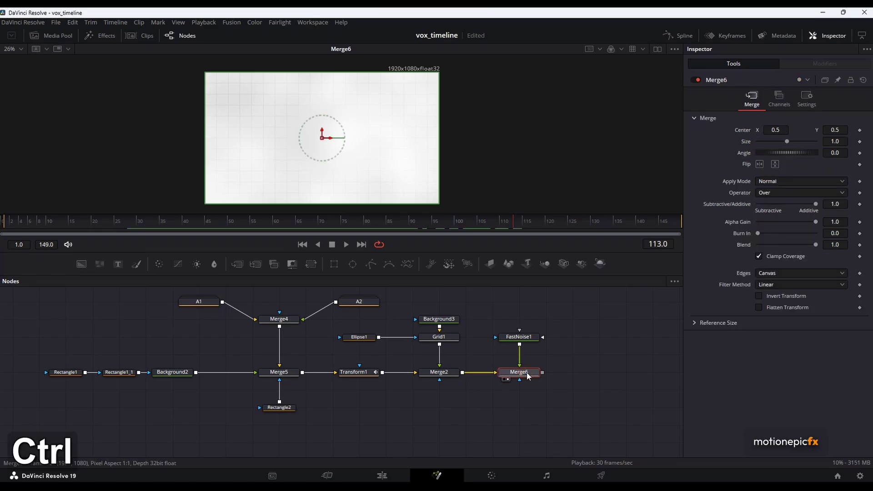
pyautogui.hotkey('ctrl', 't')
pyautogui.moveTo(111, 221); pyautogui.dragTo(376, 227)
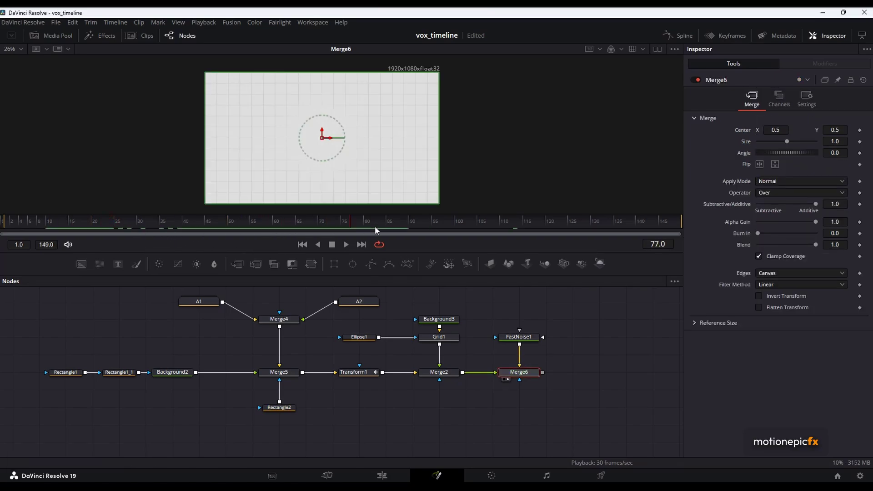
pyautogui.moveTo(304, 229); pyautogui.dragTo(304, 227)
# Show Merge2 in the viewer, swap its inputs so the photo timeline sits over the grid, and scrub through the animation.
pyautogui.moveTo(430, 377); pyautogui.dragTo(328, 88)
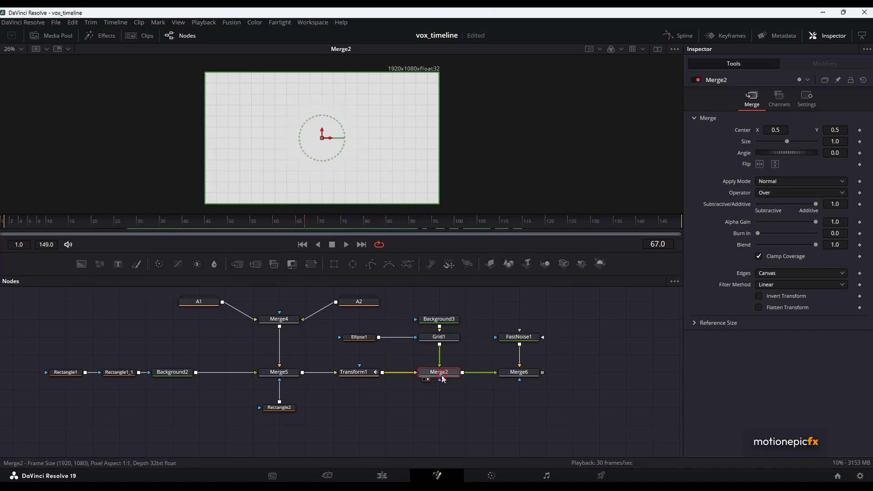
pyautogui.hotkey('ctrl', 't')
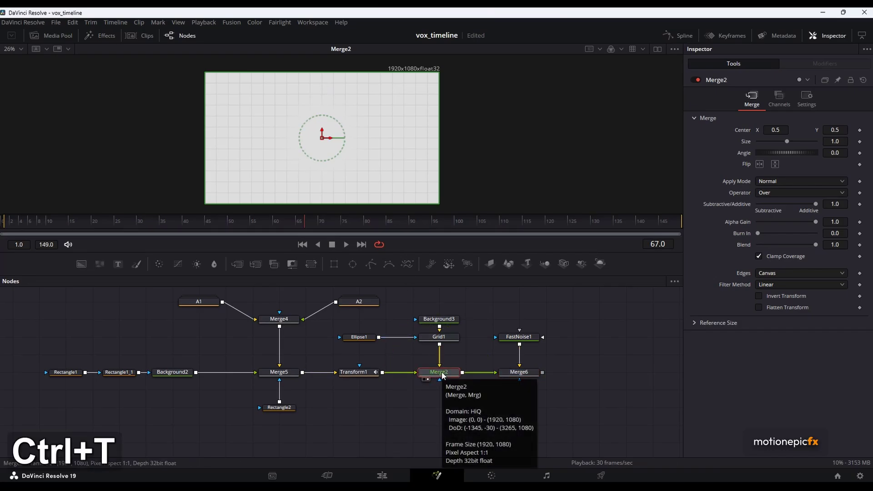
pyautogui.moveTo(82, 223); pyautogui.dragTo(220, 233)
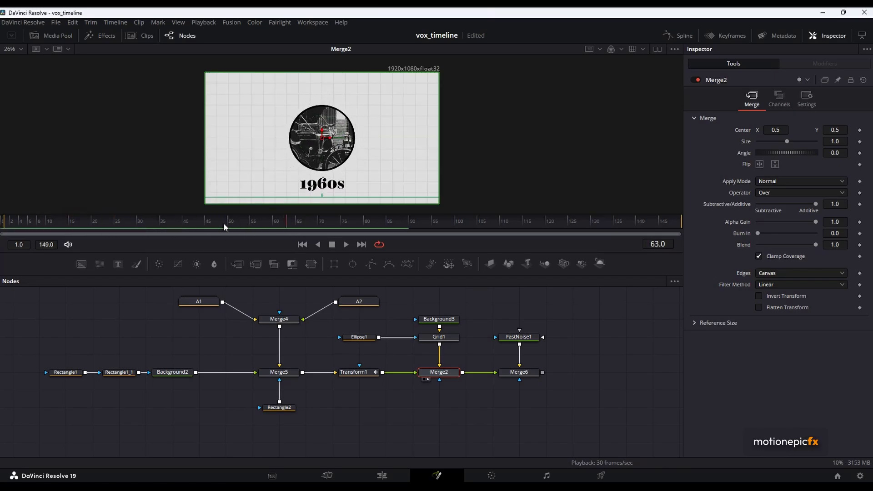
pyautogui.moveTo(118, 223); pyautogui.dragTo(226, 223)
pyautogui.moveTo(419, 227); pyautogui.dragTo(565, 224)
# Add a Stop Motion node after Merge6 and show its output in the viewer.
pyautogui.click(529, 376)
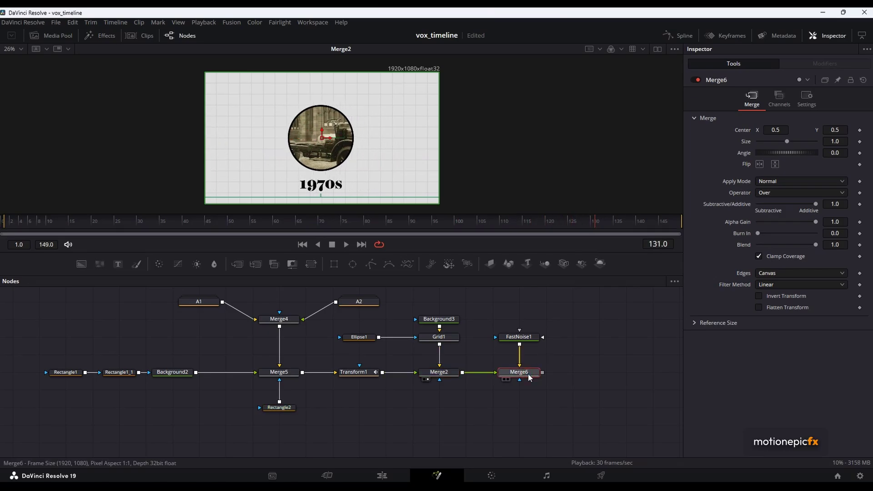
pyautogui.hotkey('shift', 'space')
pyautogui.write('xf')
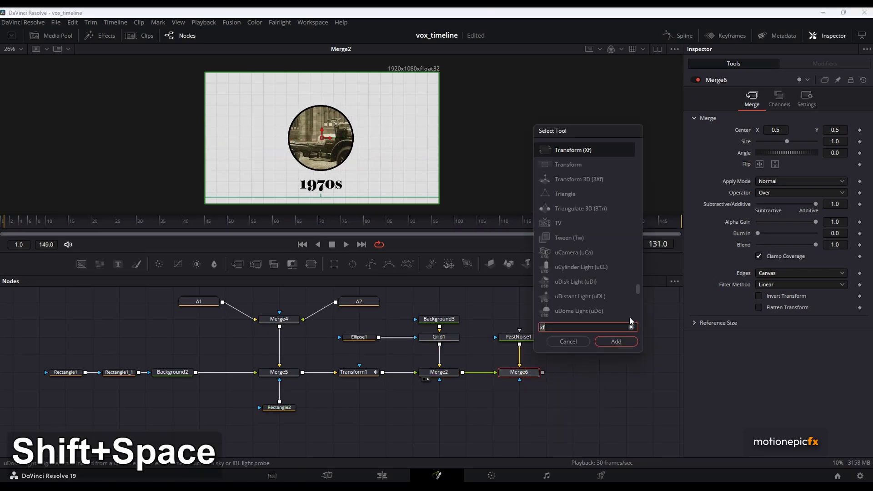
pyautogui.press('BackSpace')
pyautogui.press('BackSpace')
pyautogui.write('stop')
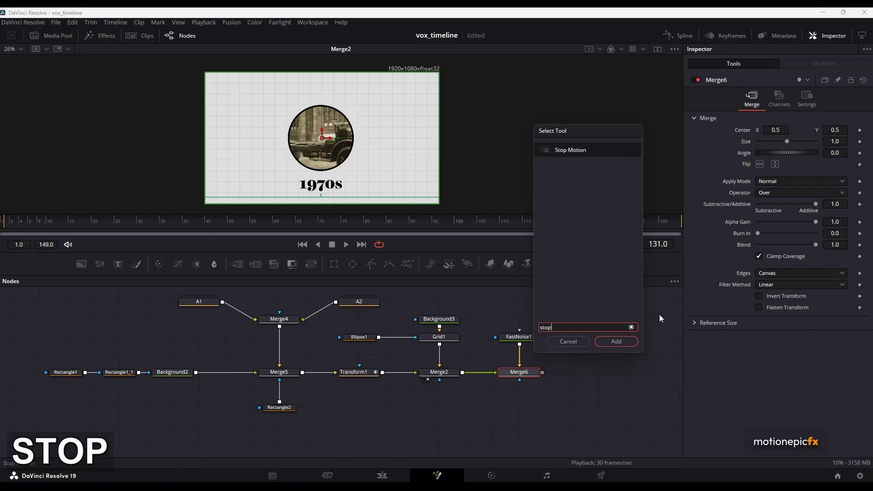
pyautogui.click(615, 342)
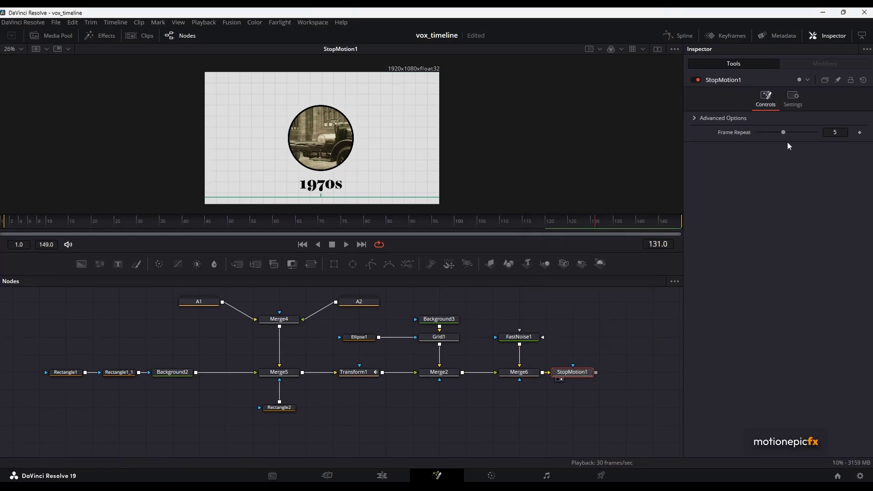
# Set StopMotion1's Frame Repeat to 3 and play the animation from the start.
pyautogui.click(776, 132)
pyautogui.moveTo(777, 133); pyautogui.dragTo(768, 134)
pyautogui.click(300, 245)
pyautogui.press('space')
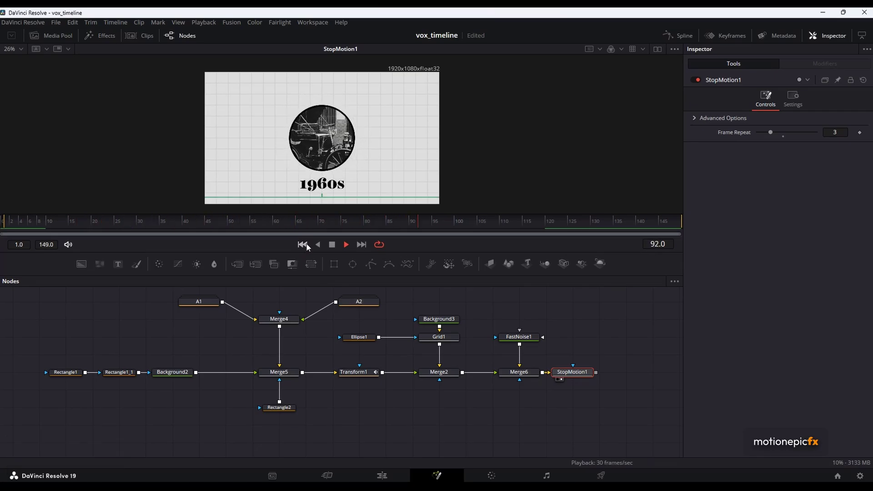
pyautogui.press('space')
# Add a Media Out node after StopMotion1.
pyautogui.moveTo(611, 365); pyautogui.dragTo(412, 384)
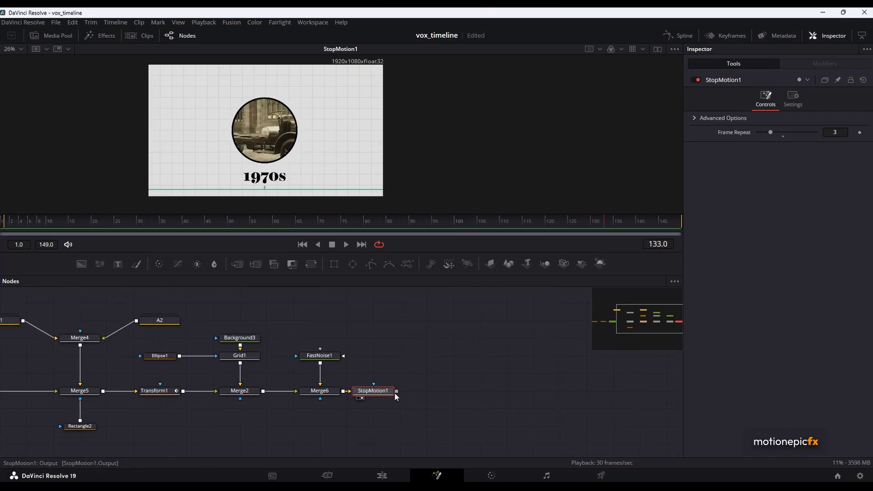
pyautogui.hotkey('shift', 'space')
pyautogui.write('medi')
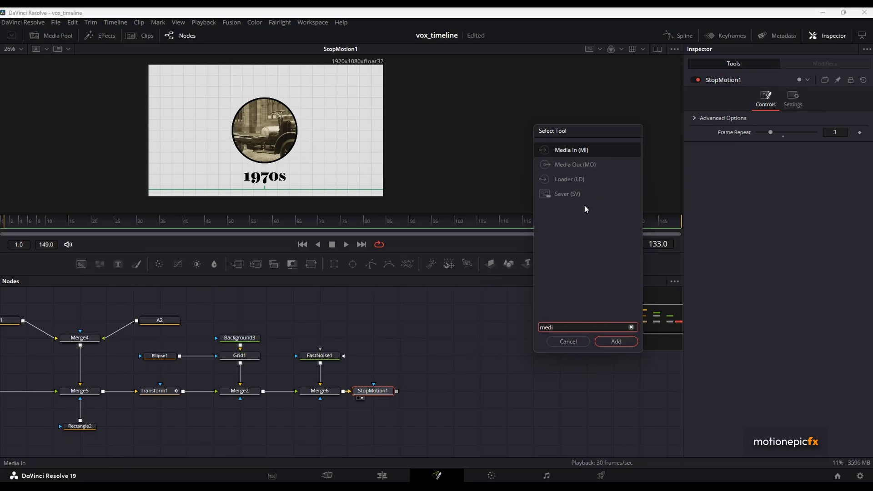
pyautogui.press('Down')
pyautogui.press('Return')
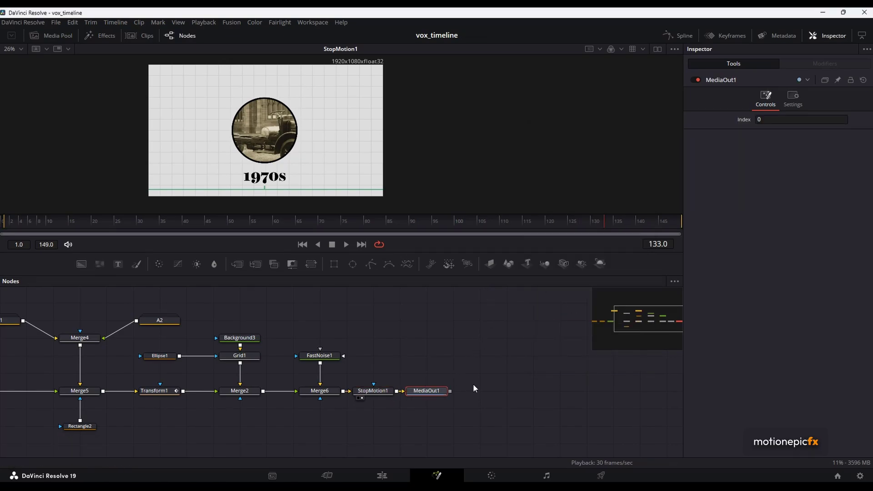